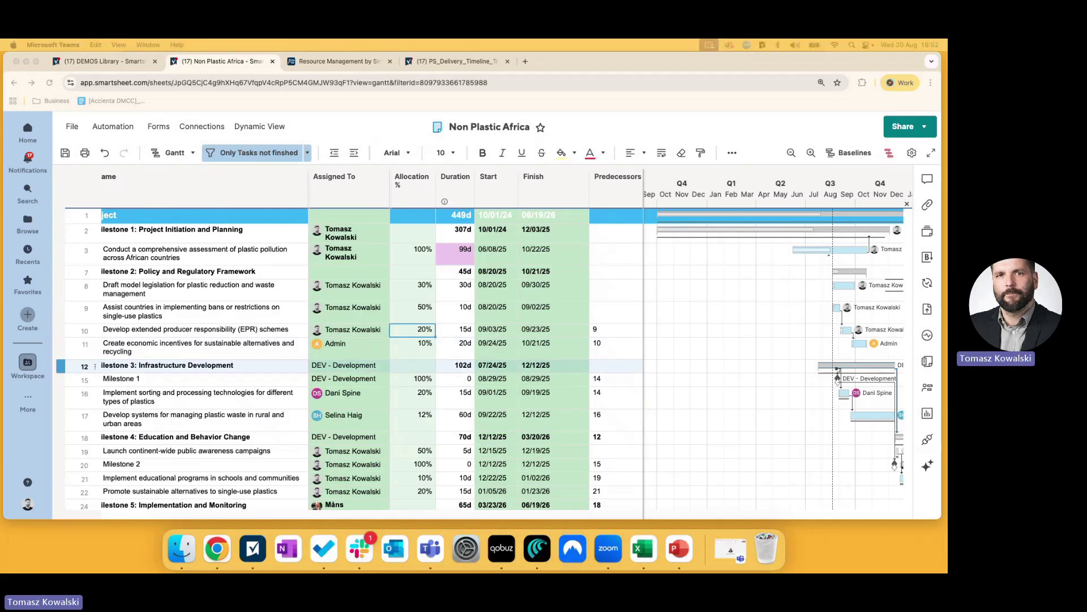
# Review the allocation, duration, finish date and Gantt bar of the task about assisting countries in implementing bans on single-use plastics.
pyautogui.hscroll(-3, 576, 360)
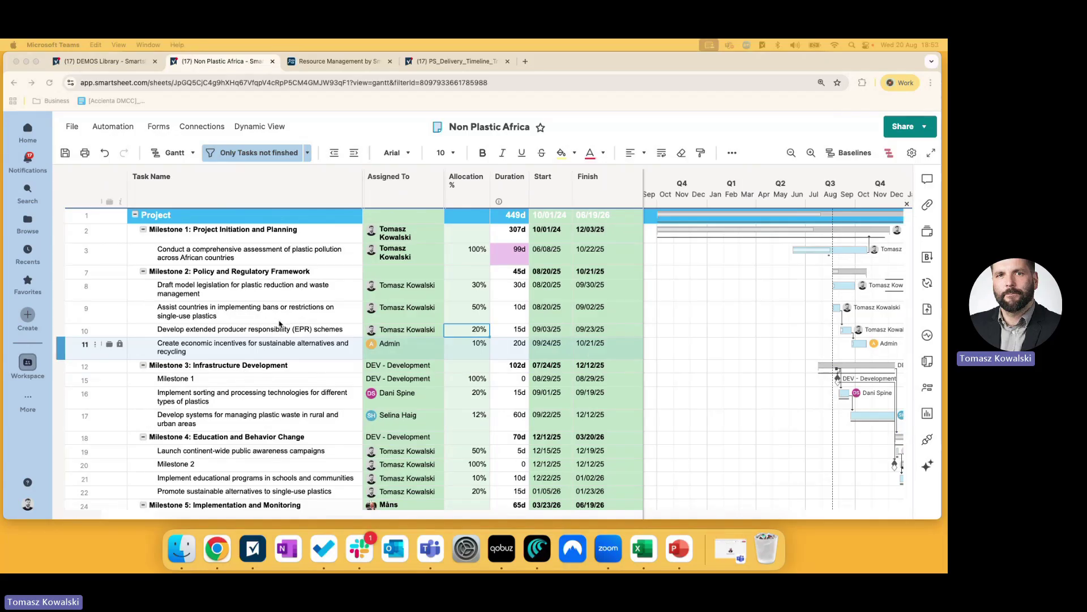
pyautogui.click(474, 316)
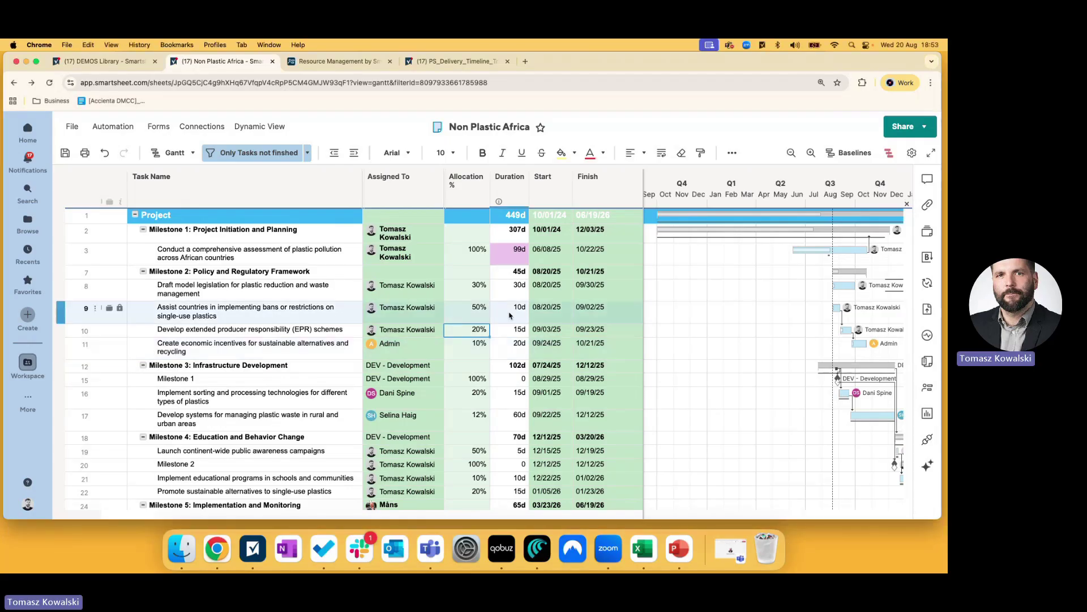
pyautogui.click(515, 316)
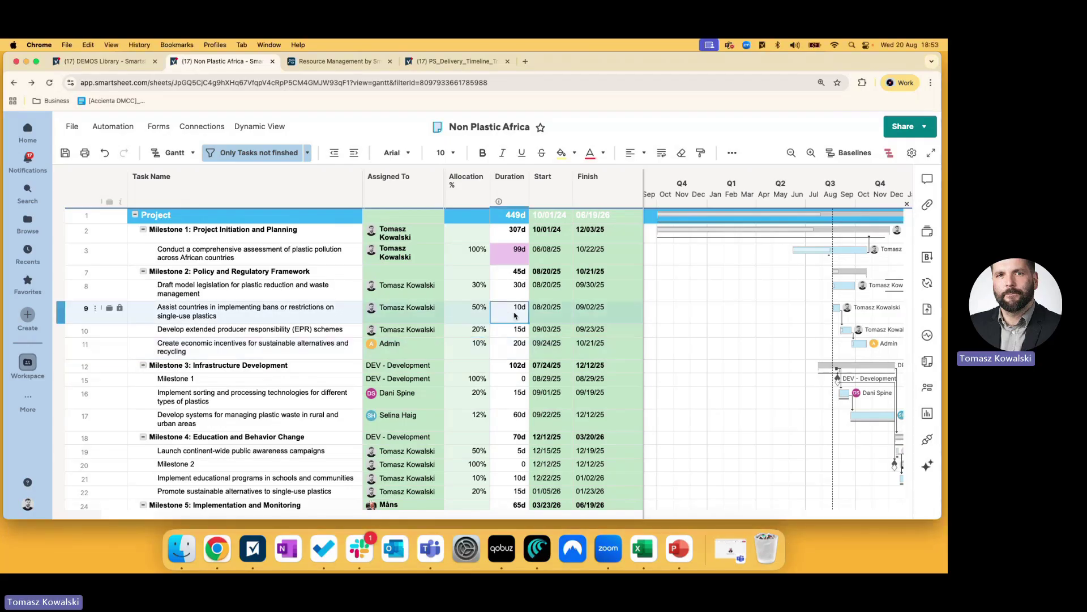
pyautogui.click(471, 315)
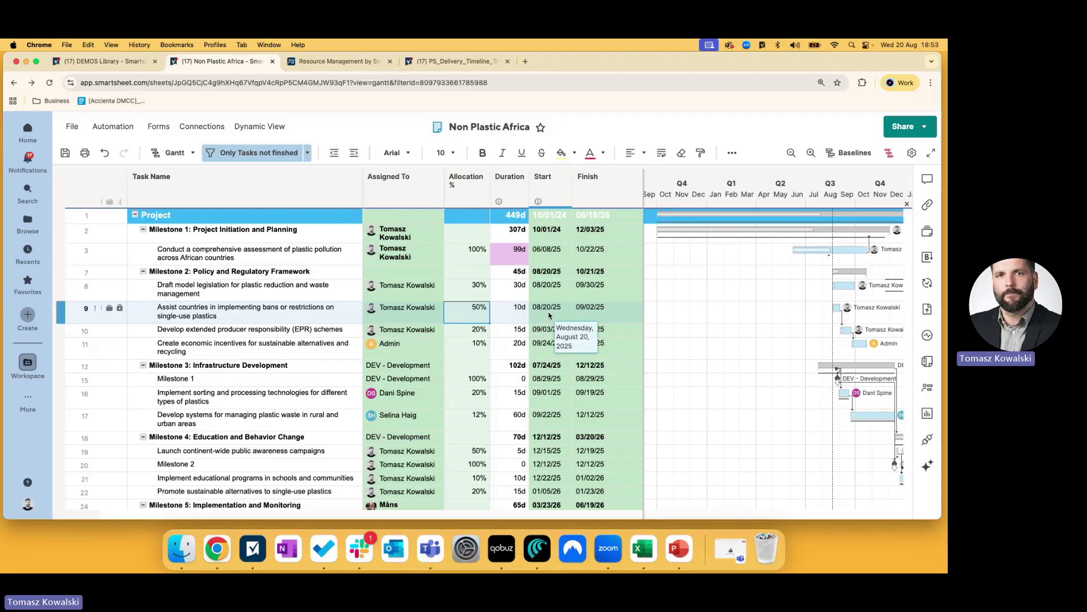
pyautogui.click(593, 317)
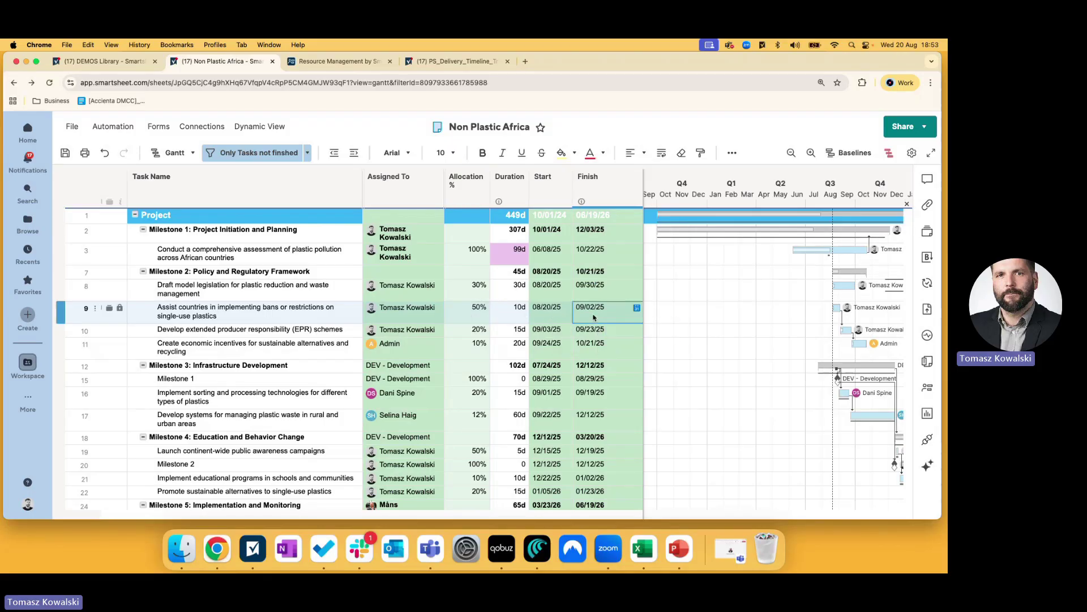
pyautogui.hscroll(5, 793, 318)
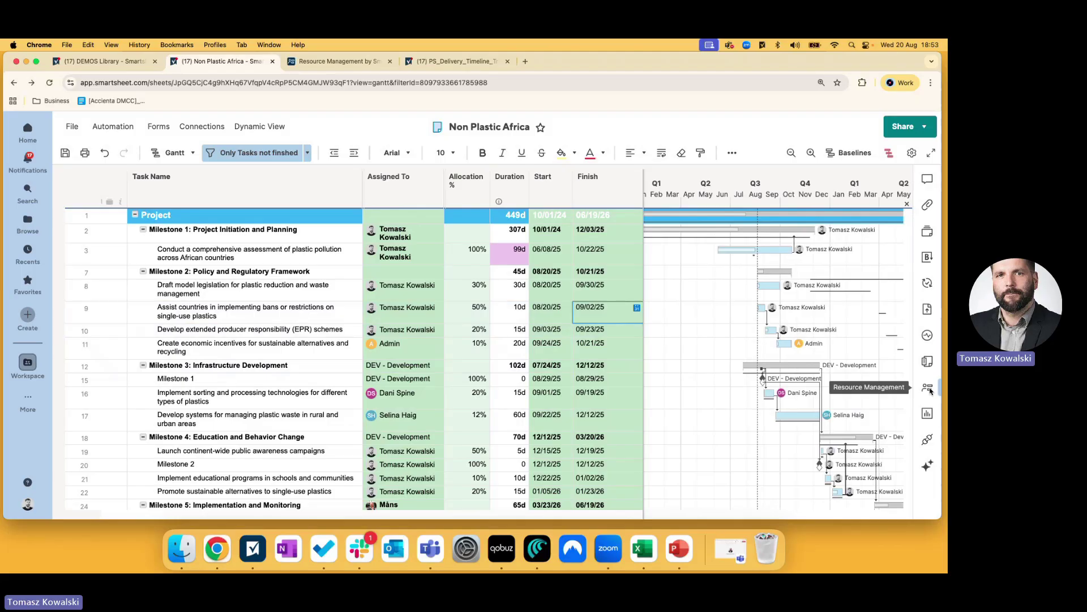
# Open the sheet's Resource Management details and compare the assigned people's allocations with the task rows.
pyautogui.click(929, 389)
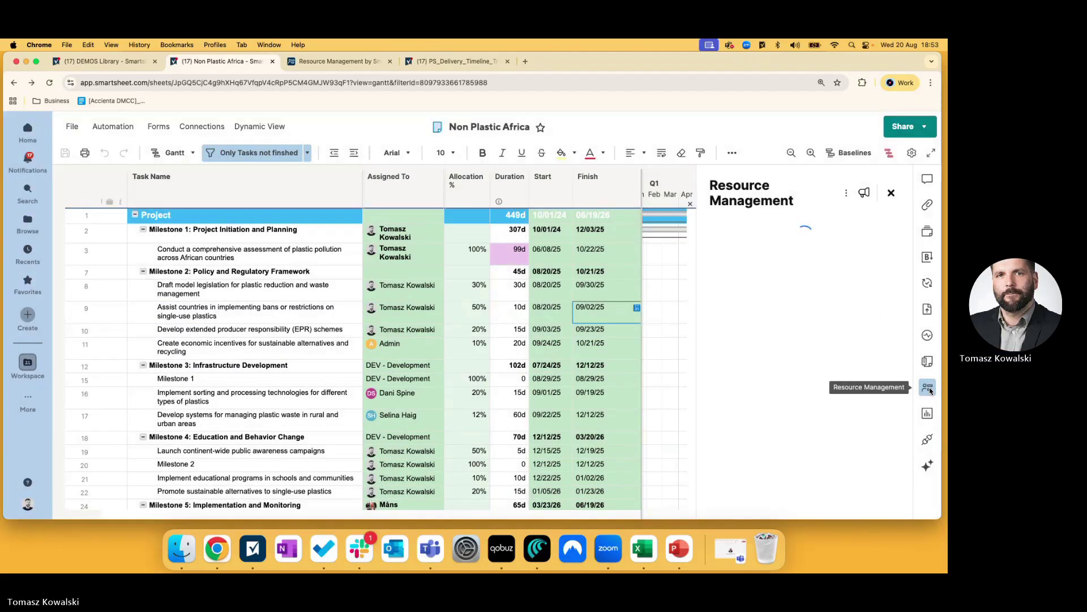
pyautogui.scroll(-1, 837, 372)
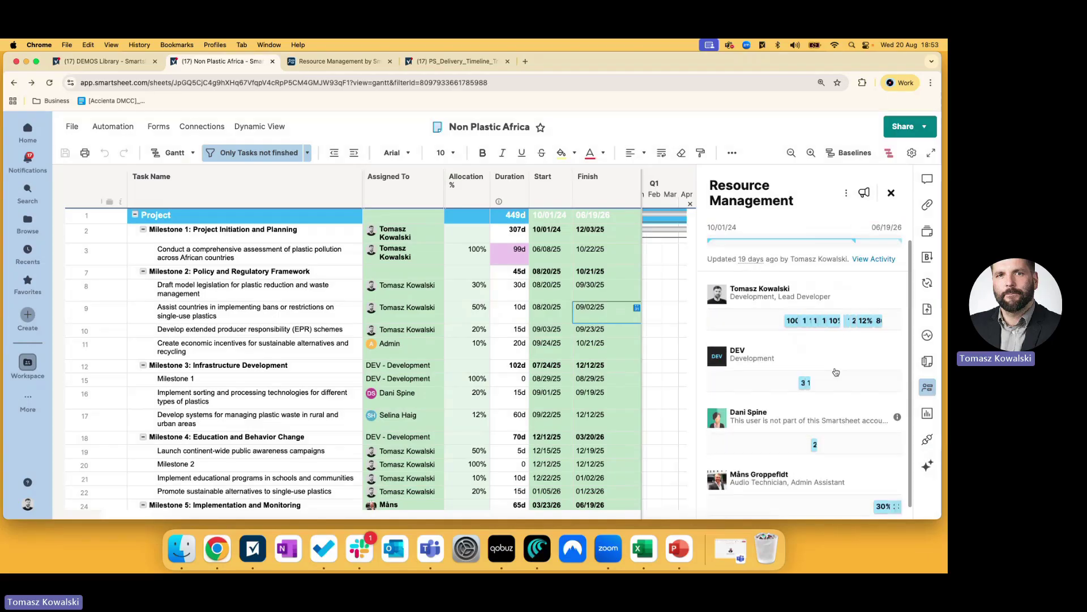
pyautogui.scroll(1, 837, 372)
pyautogui.scroll(-1, 836, 372)
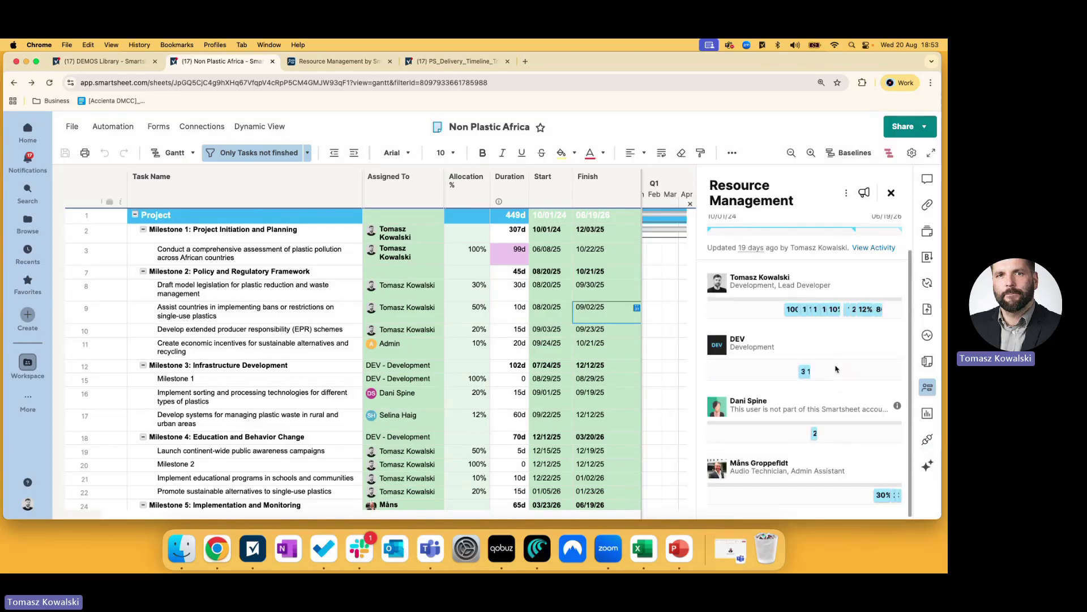
pyautogui.scroll(-1, 528, 323)
pyautogui.scroll(-4, 527, 323)
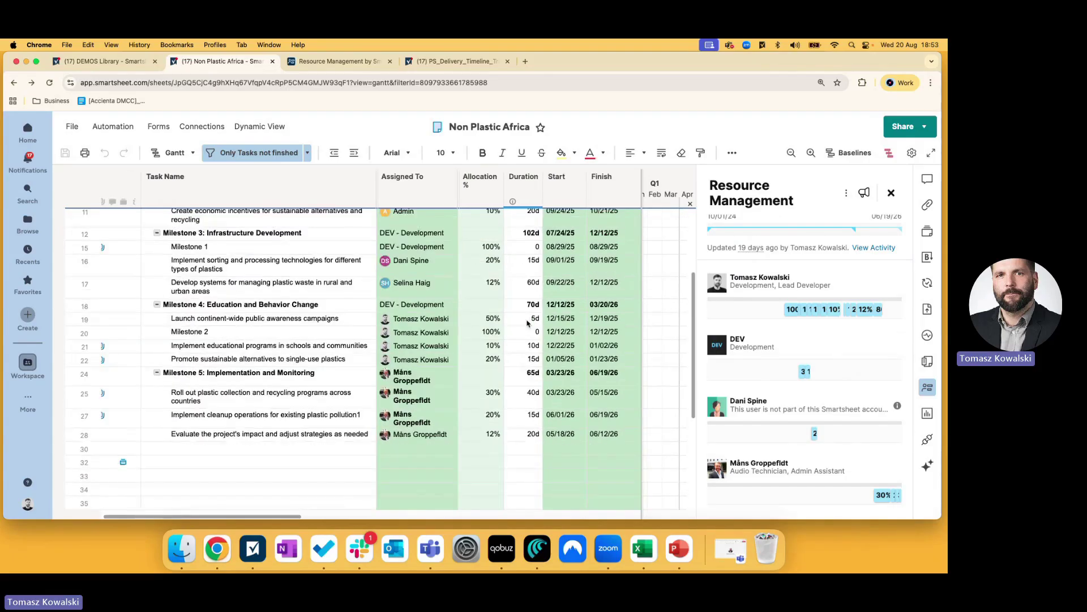
pyautogui.scroll(3, 527, 323)
pyautogui.hscroll(2, 528, 322)
pyautogui.scroll(2, 527, 323)
pyautogui.hscroll(1, 527, 323)
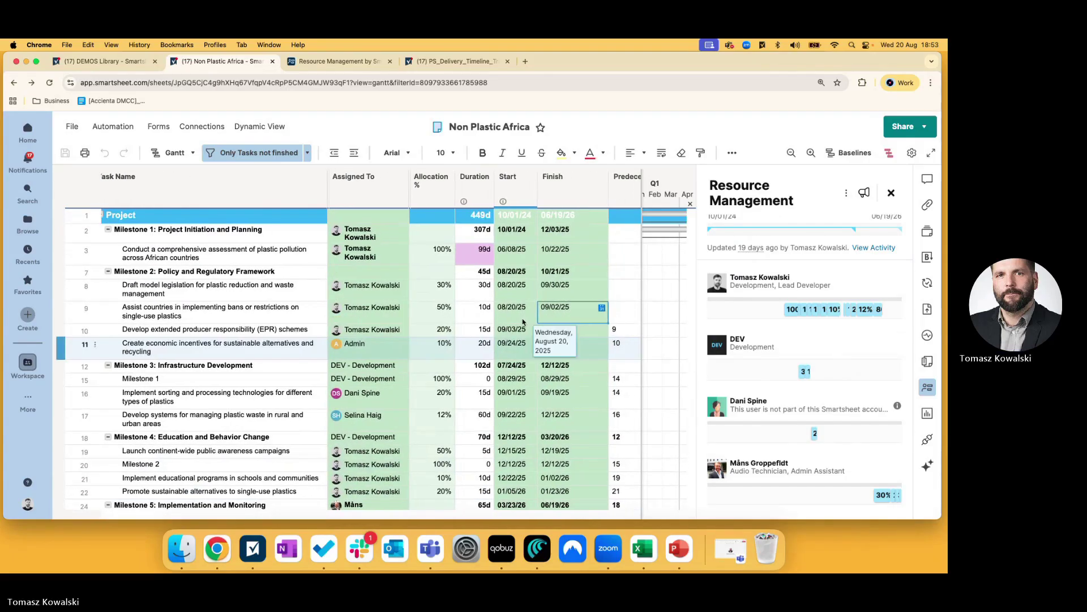
# Switch to Resource Management by Smartsheet and open the personal work page's activity feed.
pyautogui.click(334, 61)
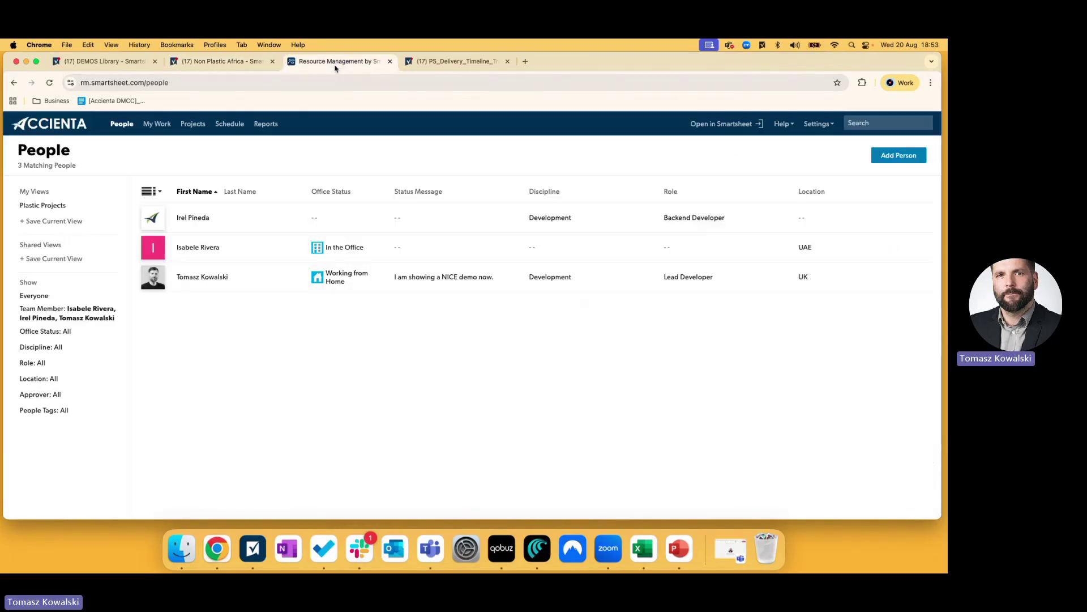
pyautogui.moveTo(680, 65); pyautogui.dragTo(683, 96)
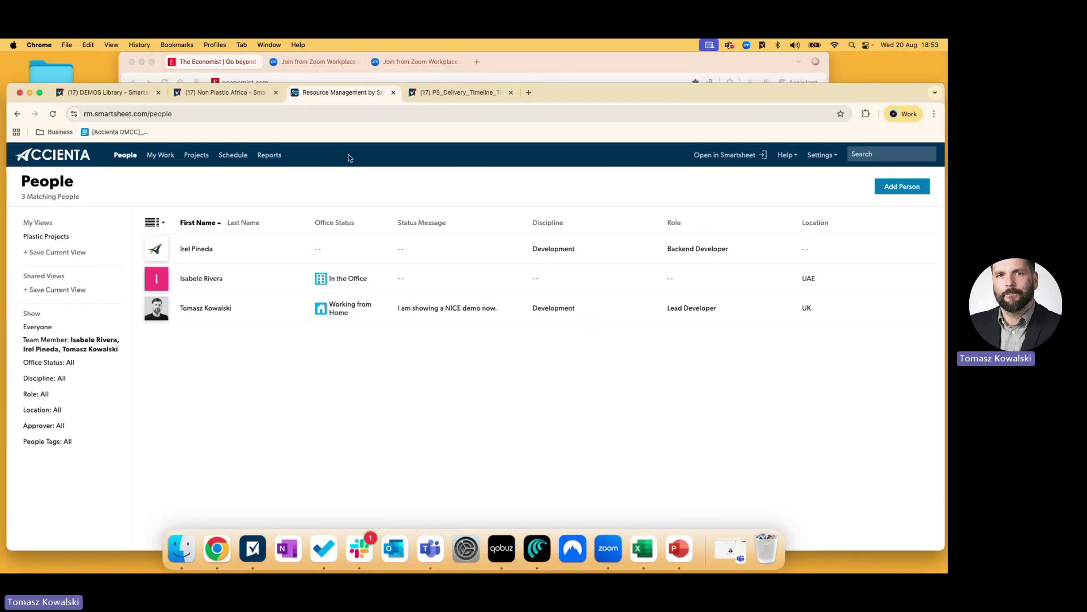
pyautogui.moveTo(650, 97); pyautogui.dragTo(651, 77)
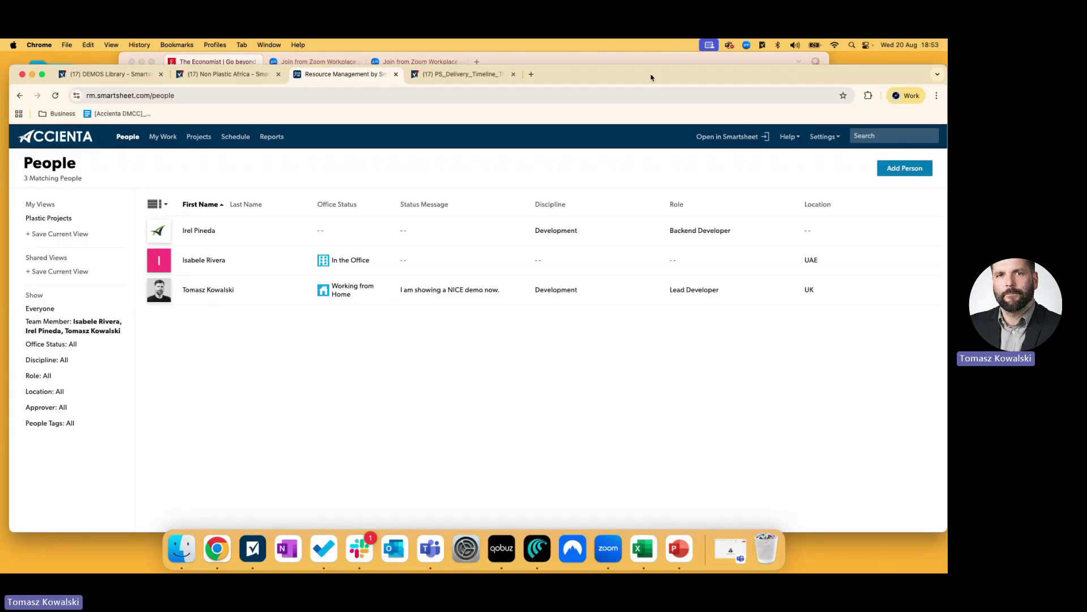
pyautogui.click(163, 138)
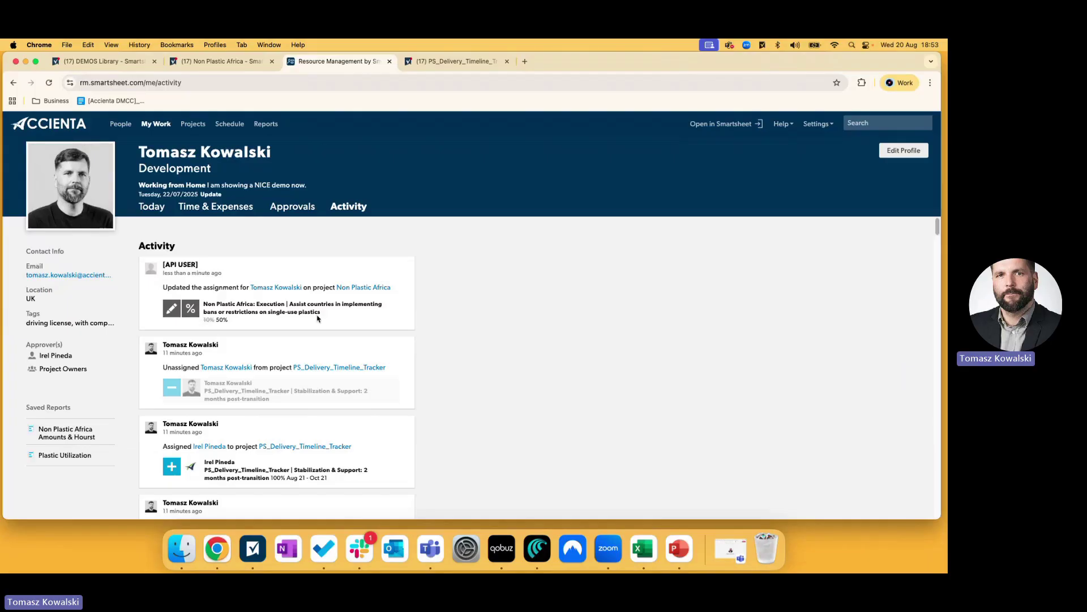
# Log 8 hours each for 20, 21 and 22 Aug on Non Plastic Africa: Execution and submit the timesheet for approval.
pyautogui.click(203, 210)
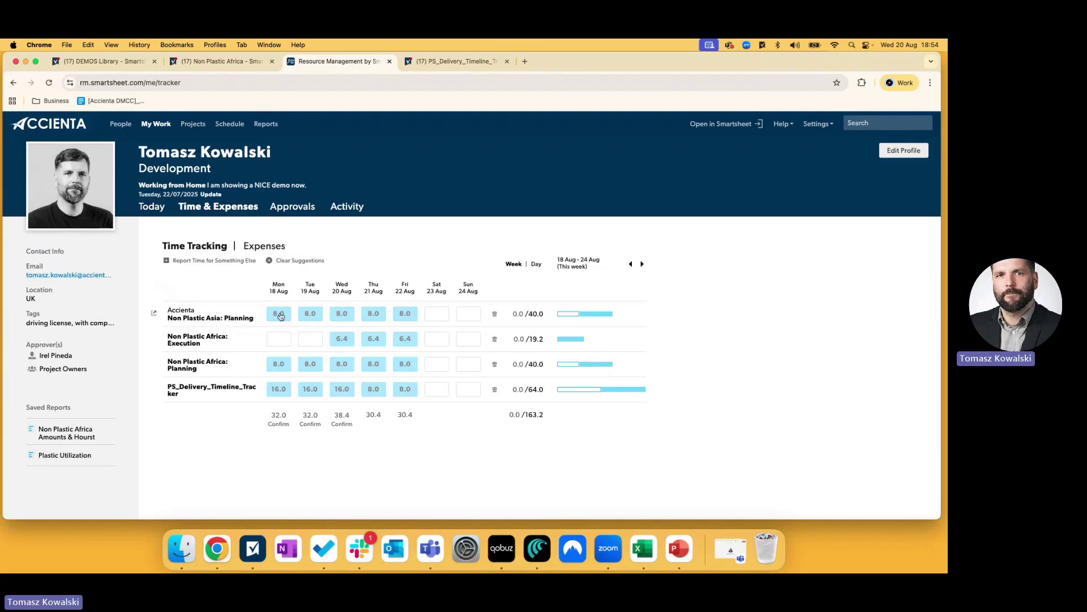
pyautogui.click(346, 342)
pyautogui.write('8')
pyautogui.press('Return')
pyautogui.click(377, 338)
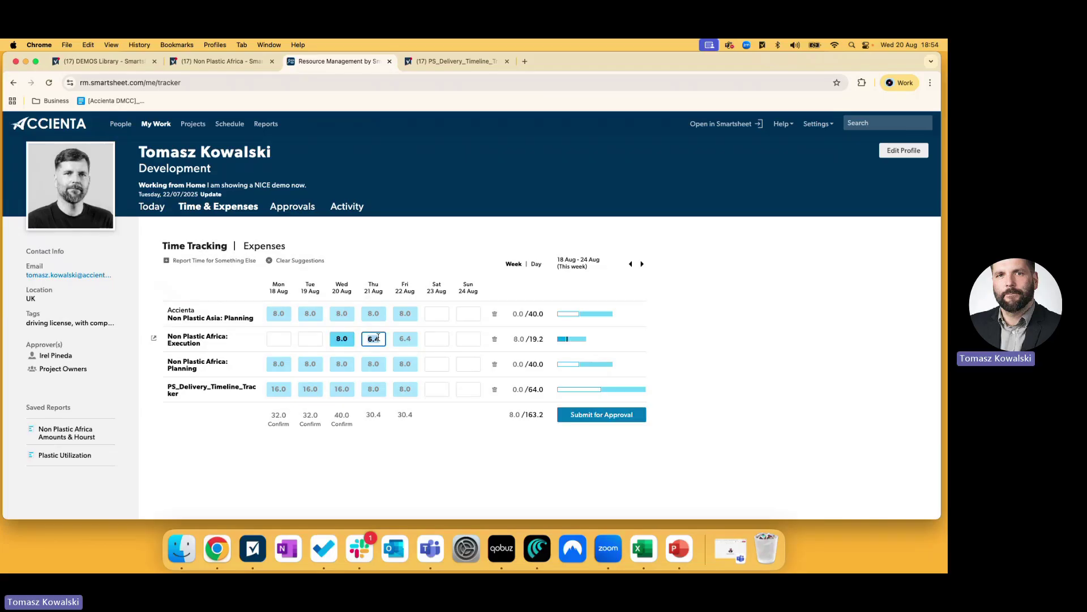
pyautogui.write('8')
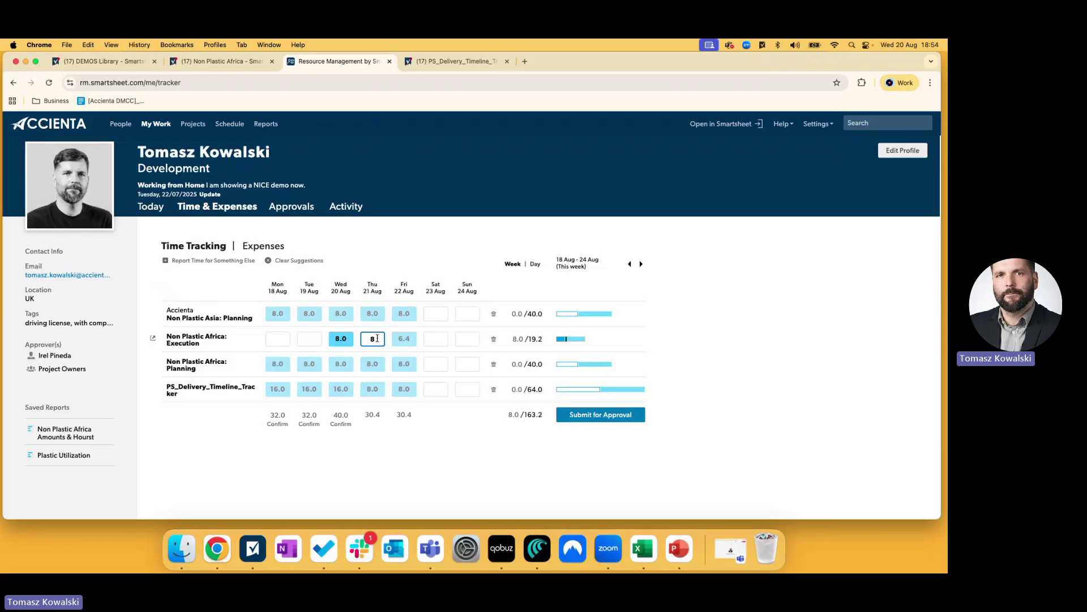
pyautogui.click(406, 338)
pyautogui.write('8')
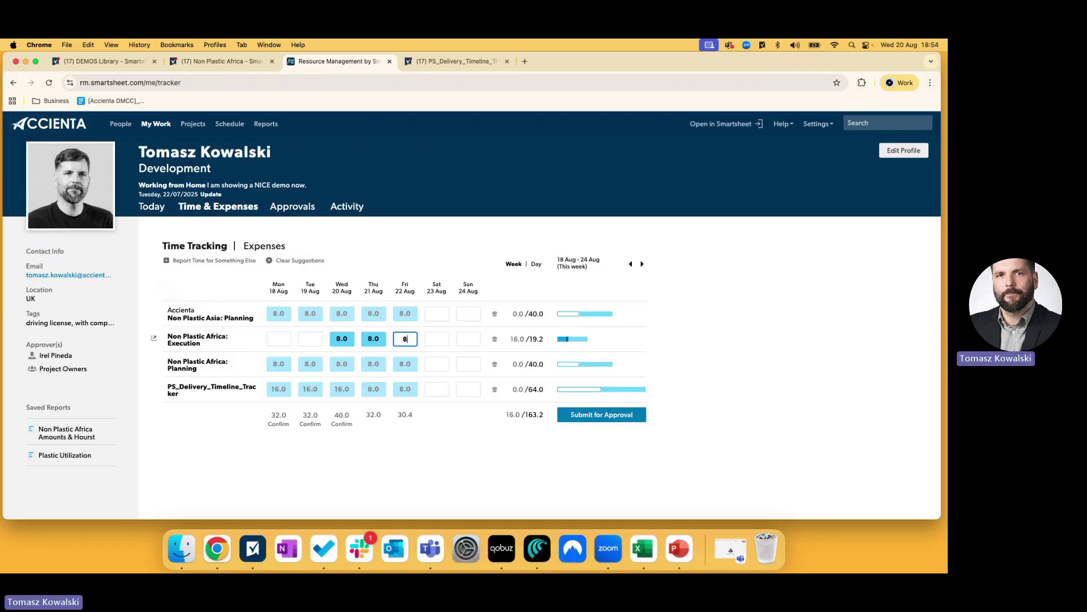
pyautogui.click(414, 486)
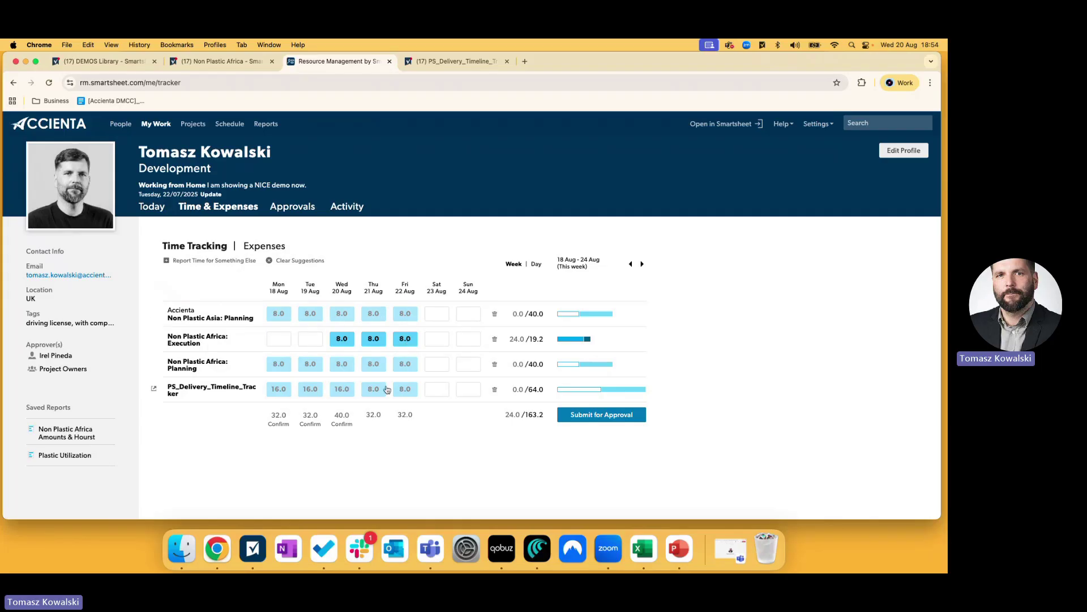
pyautogui.click(597, 416)
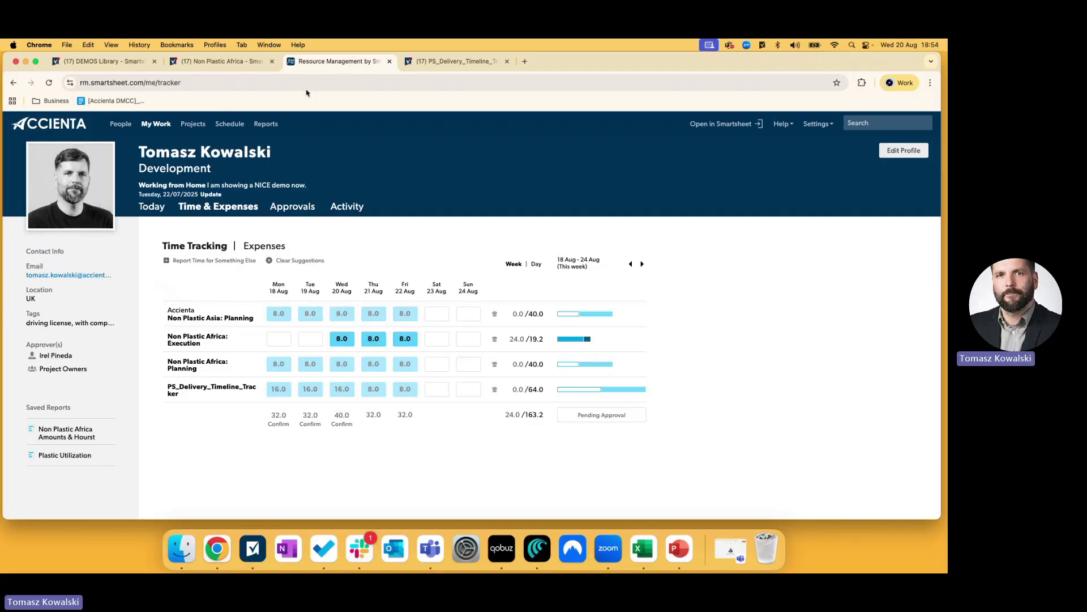
# Open the Non Plastic Africa project and review its brief, including people, schedule and current work.
pyautogui.click(200, 124)
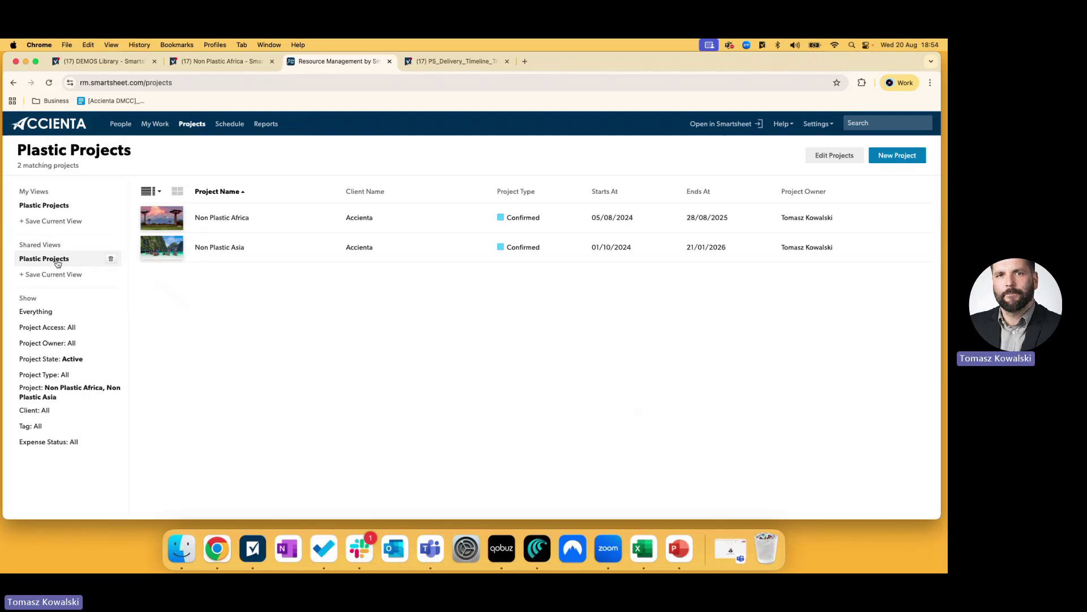
pyautogui.click(238, 223)
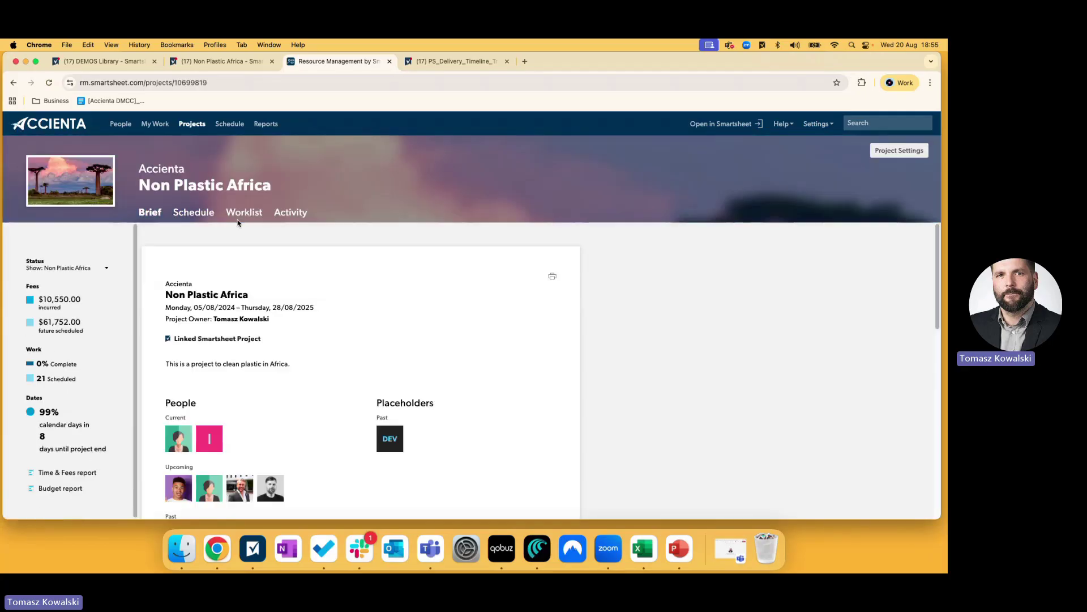
pyautogui.scroll(-5, 310, 306)
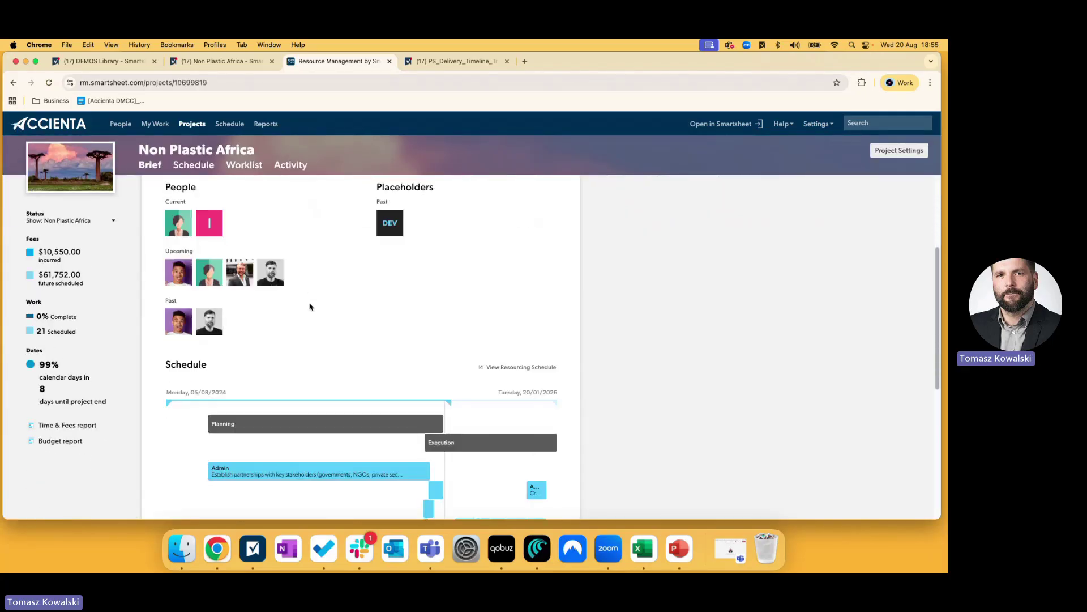
pyautogui.scroll(-6, 310, 306)
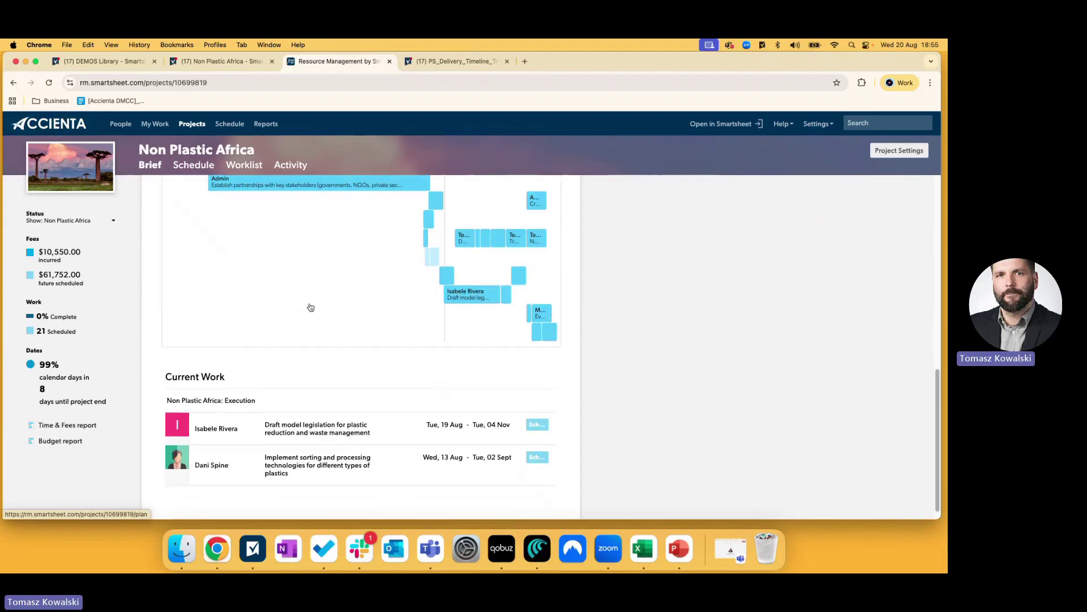
pyautogui.scroll(5, 311, 307)
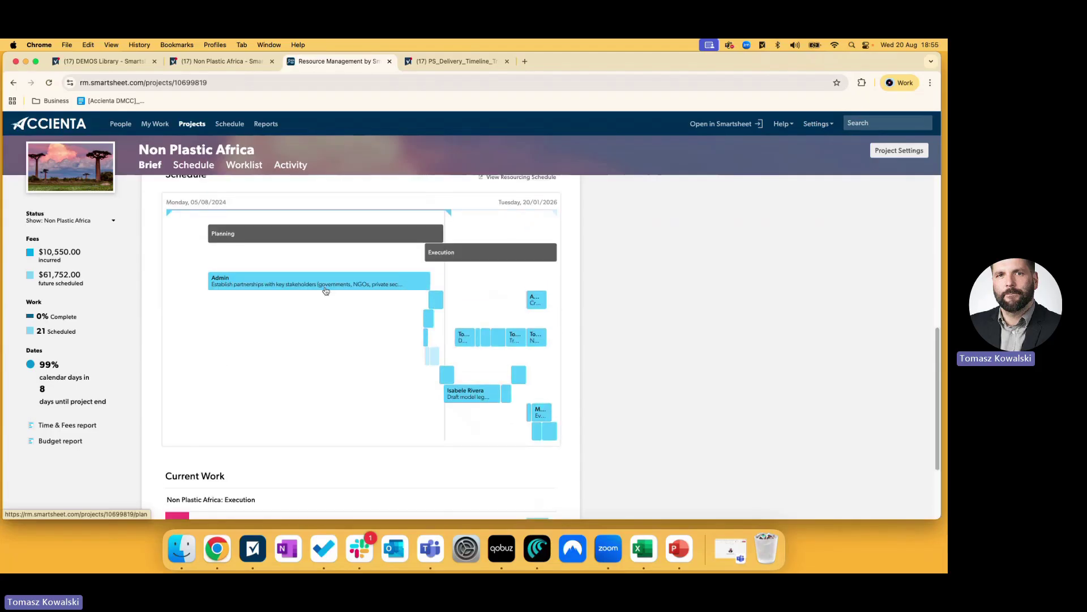
pyautogui.scroll(5, 326, 291)
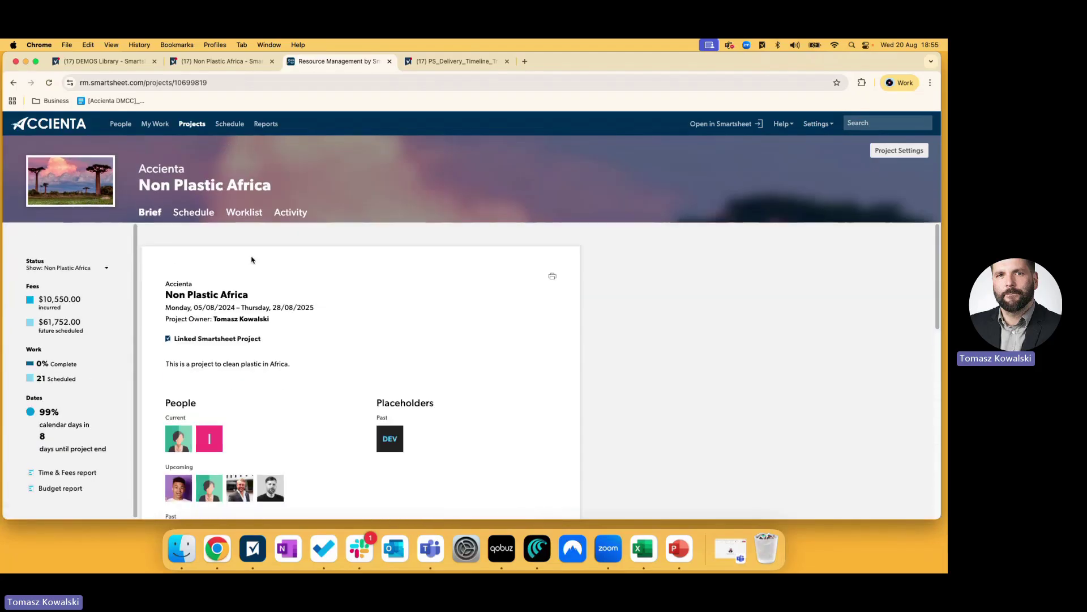
# Show the Non Plastic Africa project schedule on a monthly scale with its Planning and Execution phases in view.
pyautogui.click(195, 215)
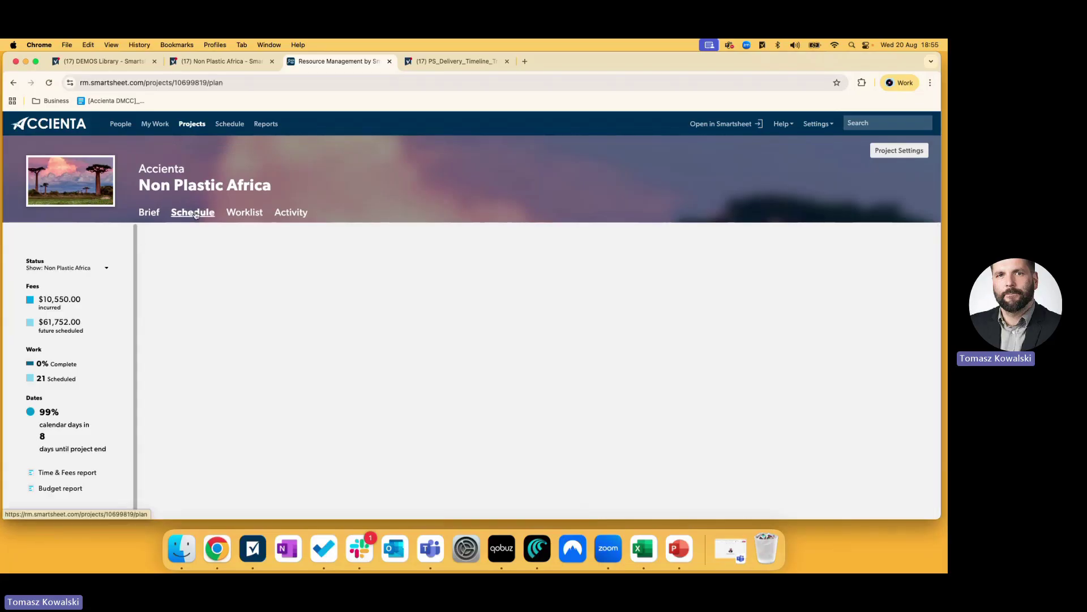
pyautogui.click(340, 273)
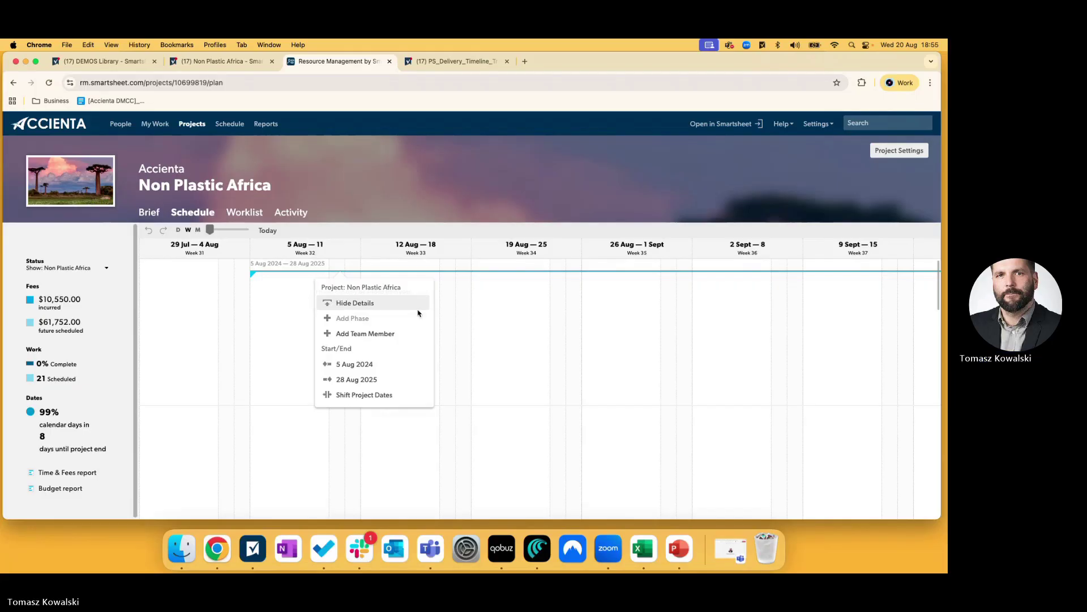
pyautogui.click(461, 337)
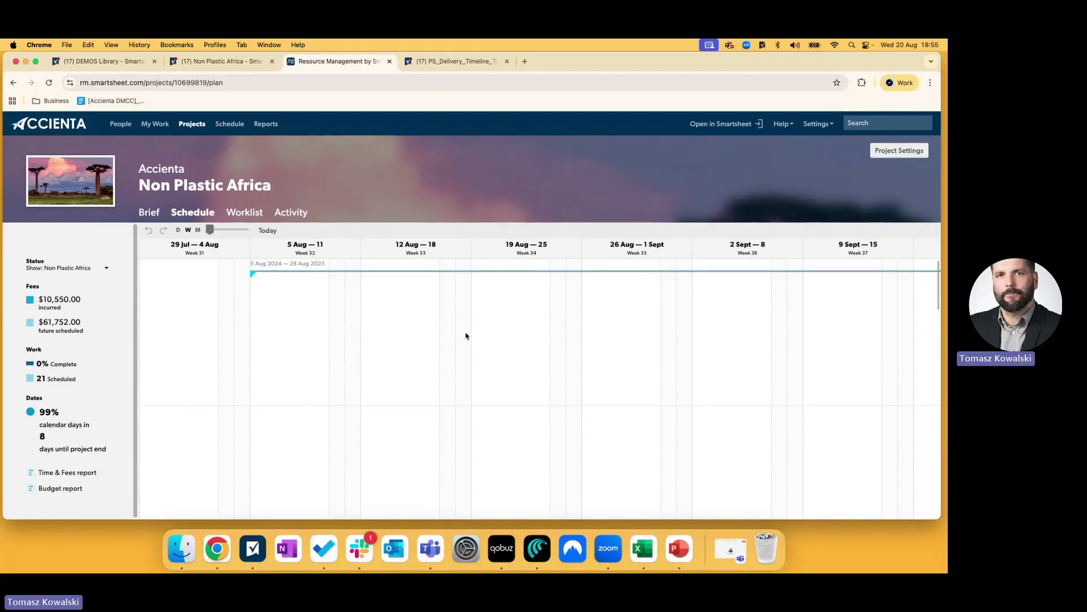
pyautogui.click(211, 230)
pyautogui.moveTo(213, 231)
pyautogui.mouseDown()
pyautogui.moveTo(222, 231)
pyautogui.moveTo(213, 232)
pyautogui.mouseUp()
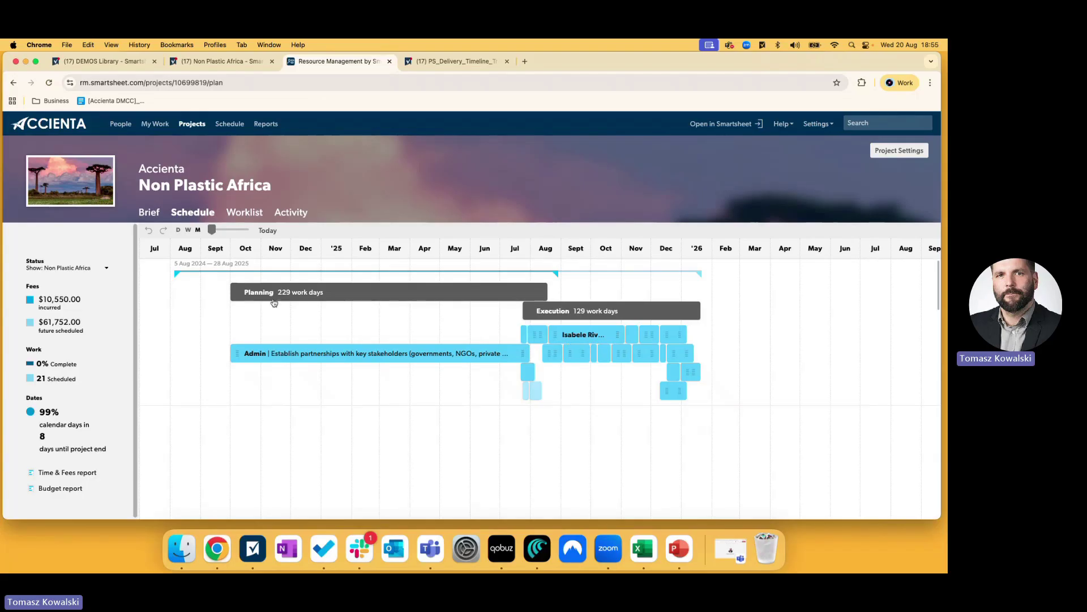
# Open the overall people schedule in the personal Plastic Projects view and inspect the Lead Developer's assignment on single-use plastics bans.
pyautogui.click(231, 124)
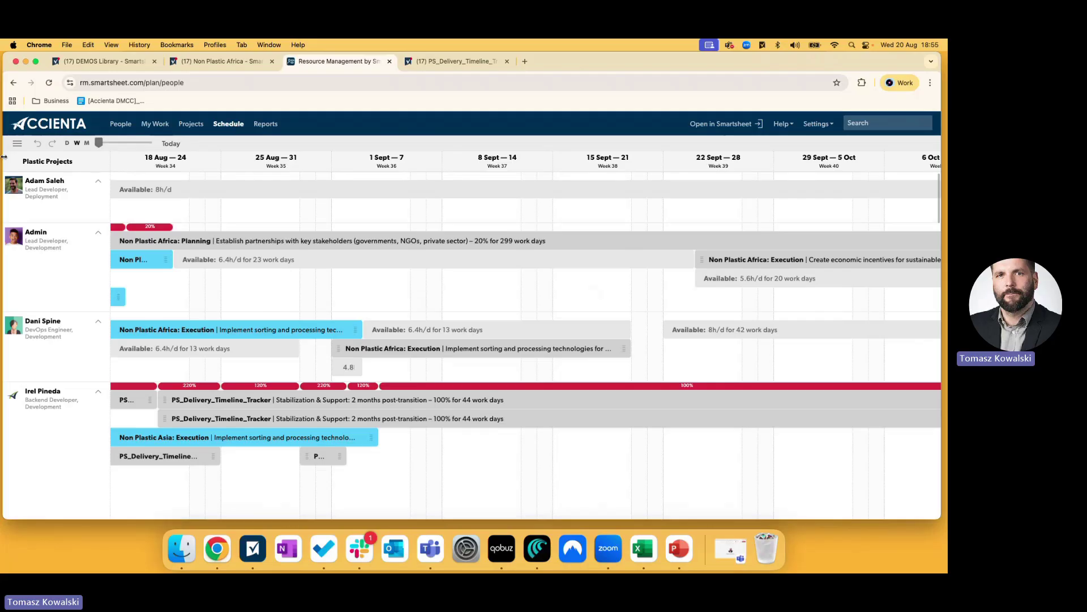
pyautogui.click(18, 144)
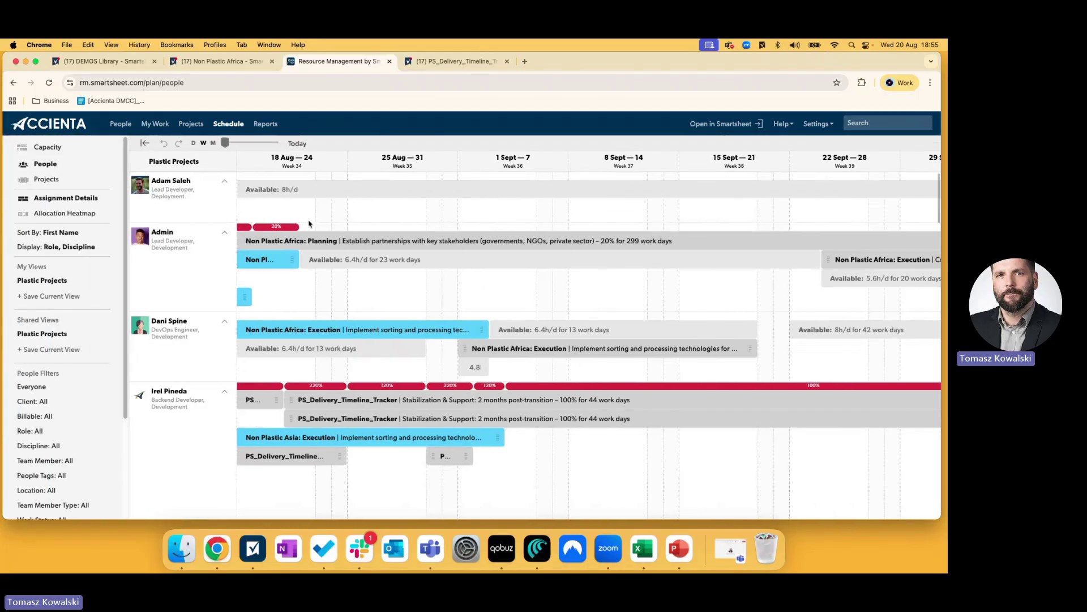
pyautogui.click(54, 281)
pyautogui.scroll(-5, 279, 352)
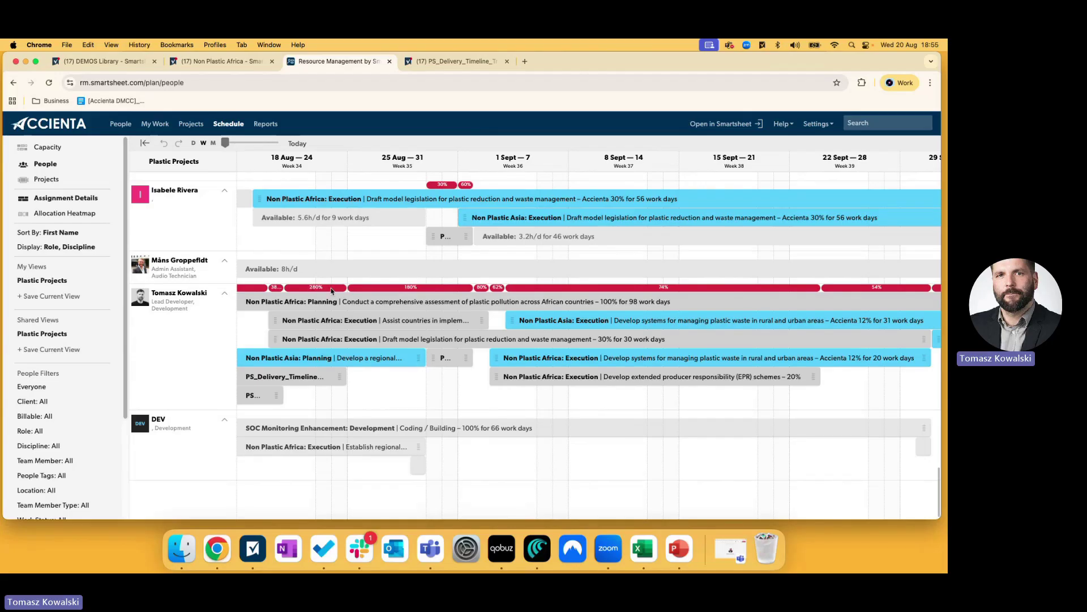
pyautogui.moveTo(321, 326)
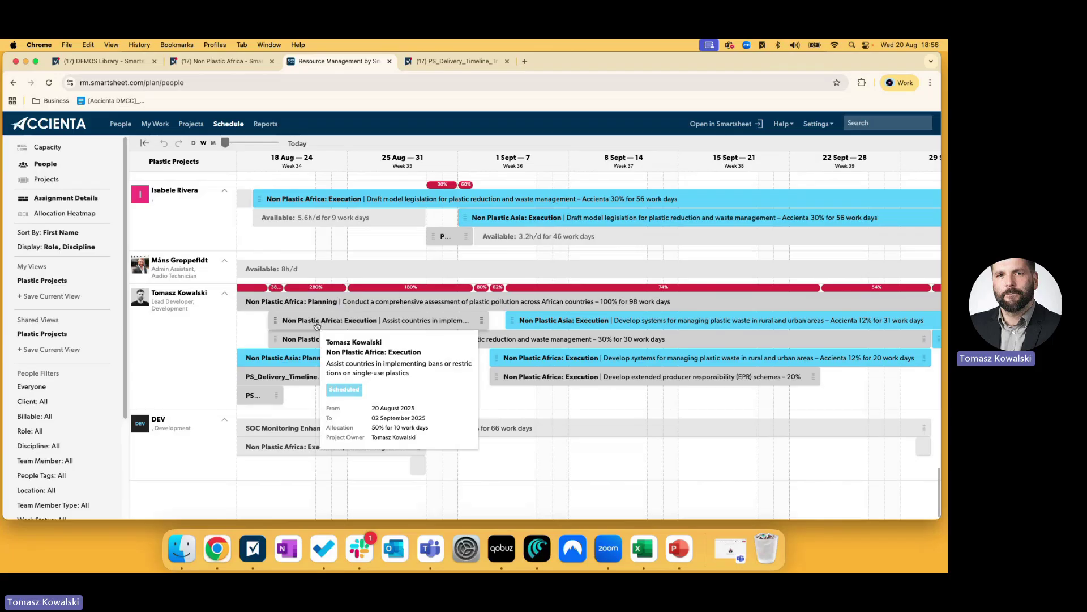
# Reassign the Lead Developer's 50% Non Plastic Africa: Execution assignment on single-use plastics bans to Admin.
pyautogui.scroll(1, 312, 326)
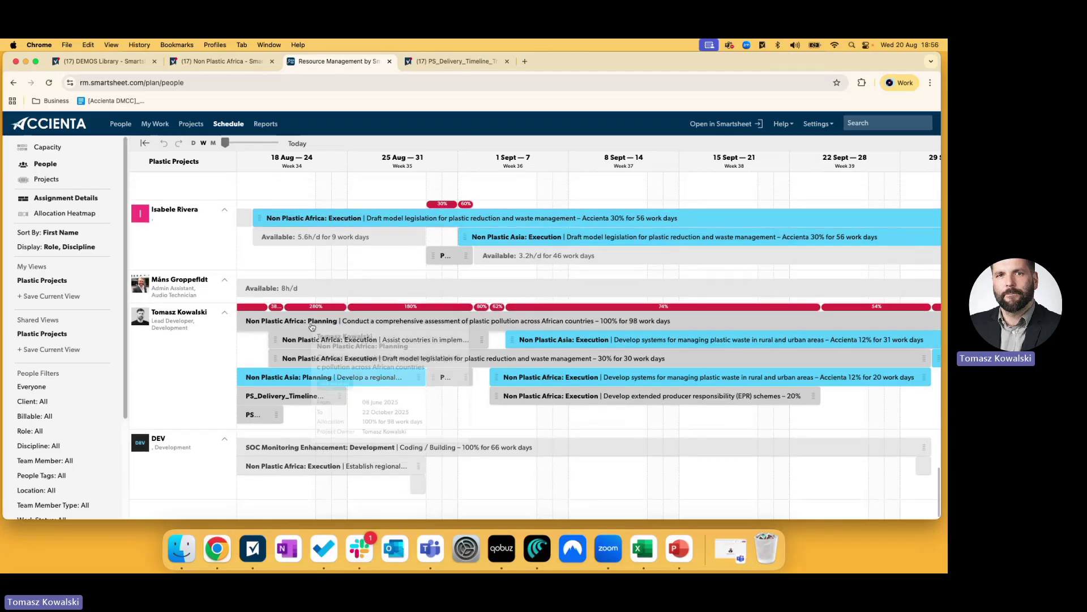
pyautogui.click(300, 339)
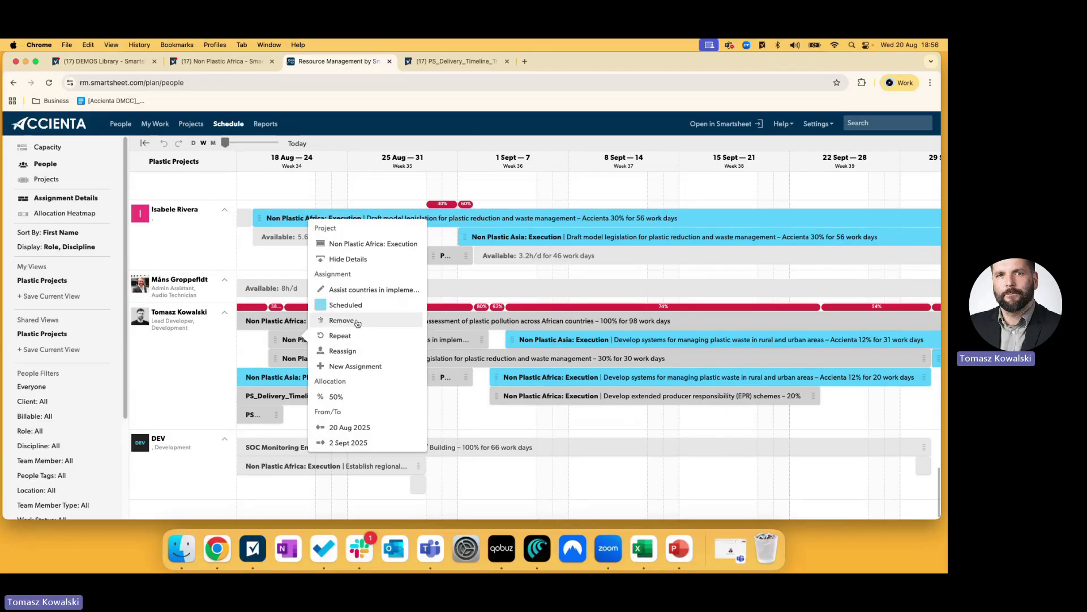
pyautogui.click(363, 352)
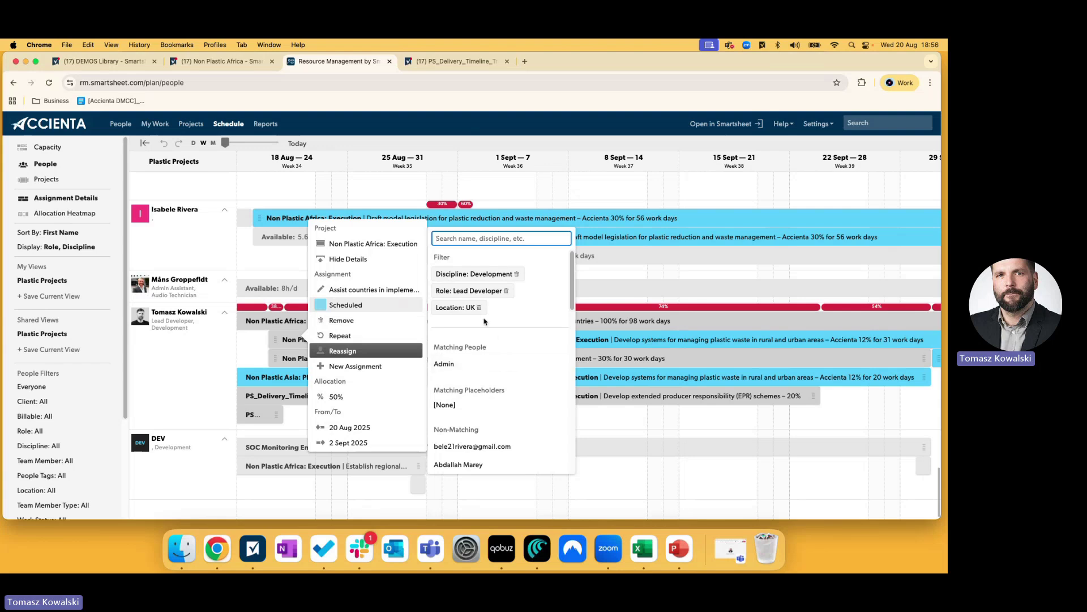
pyautogui.scroll(-1, 517, 363)
pyautogui.scroll(-1, 518, 364)
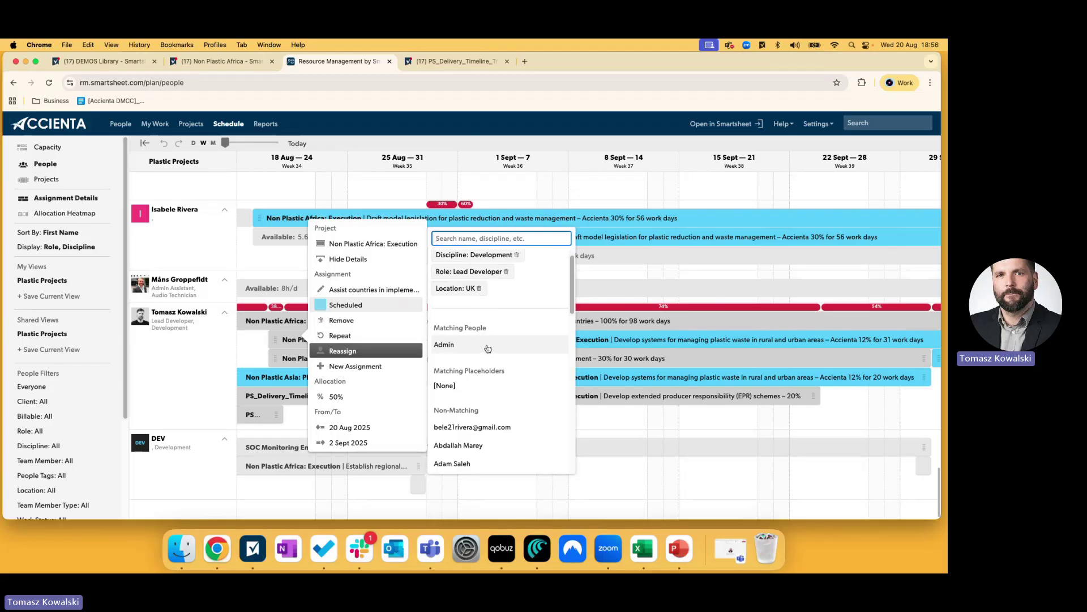
pyautogui.click(490, 348)
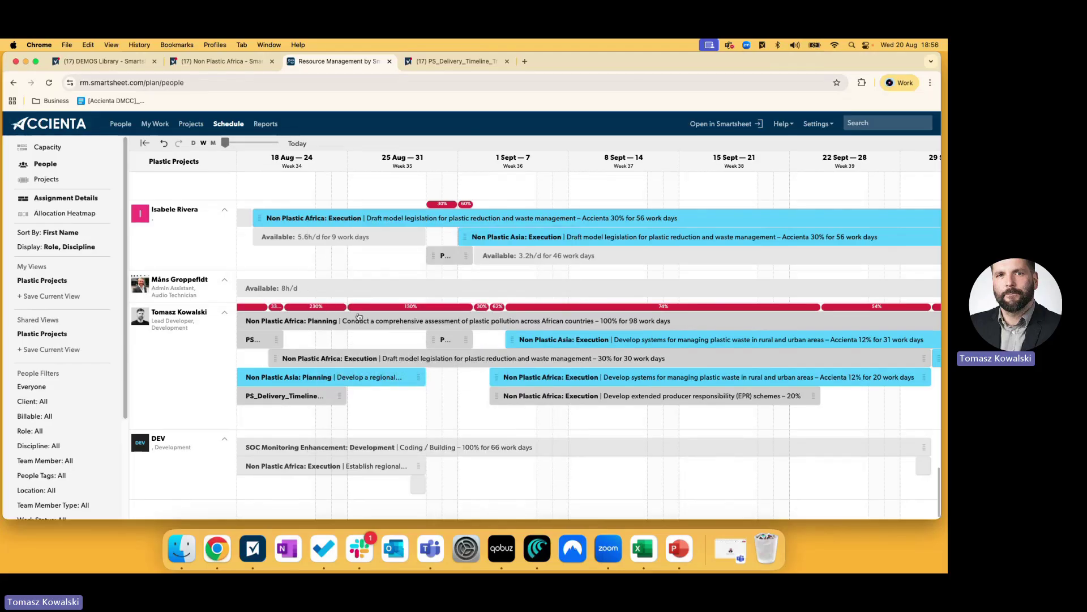
# Reassign the Lead Developer's 30% model legislation assignment in Non Plastic Africa: Execution to Admin and check Admin's schedule.
pyautogui.click(373, 358)
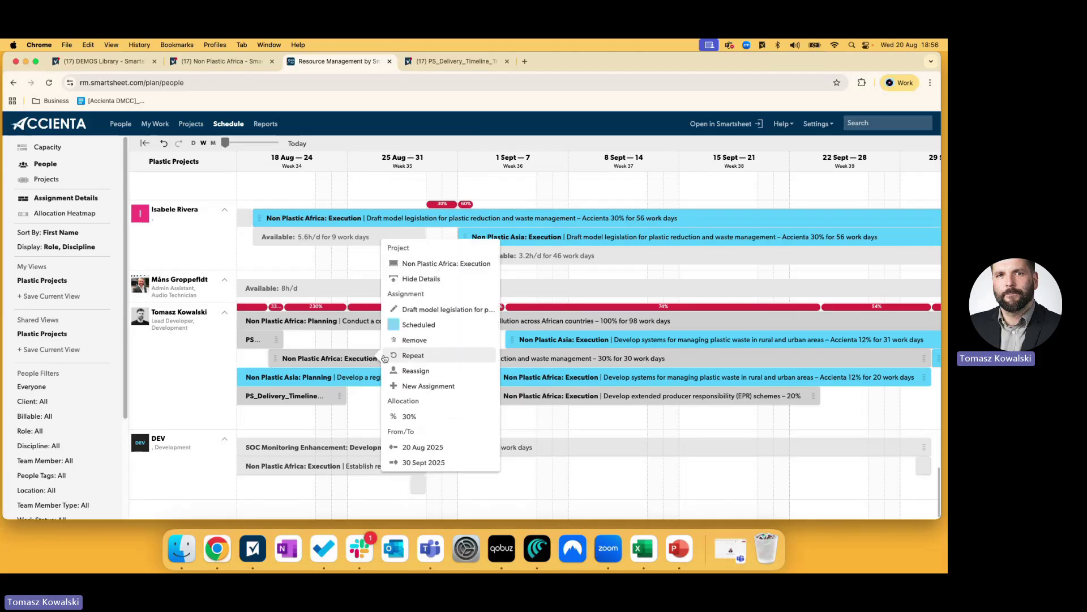
pyautogui.click(430, 376)
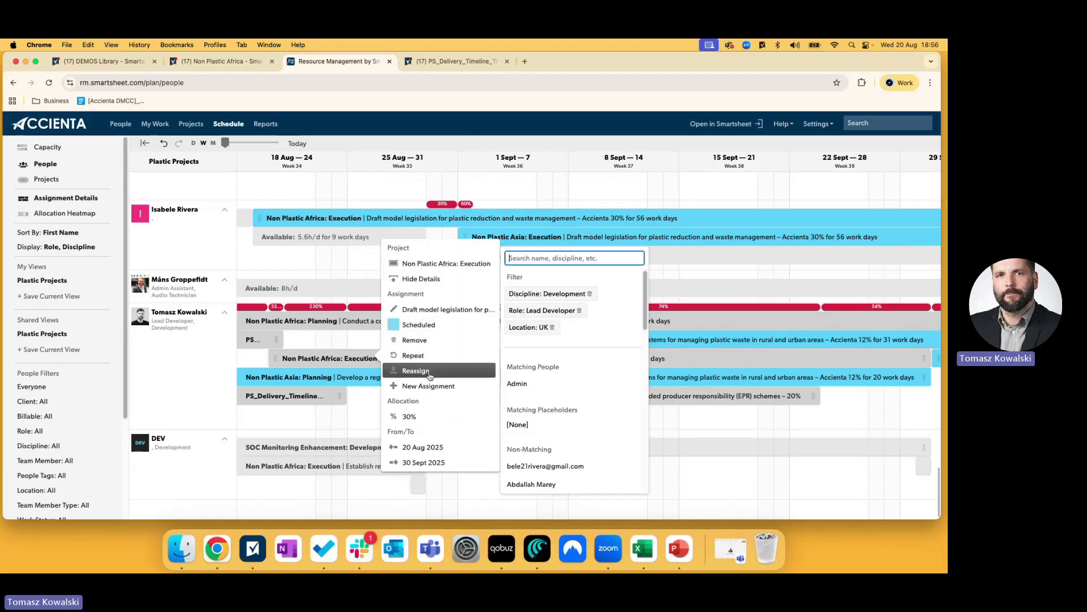
pyautogui.click(522, 389)
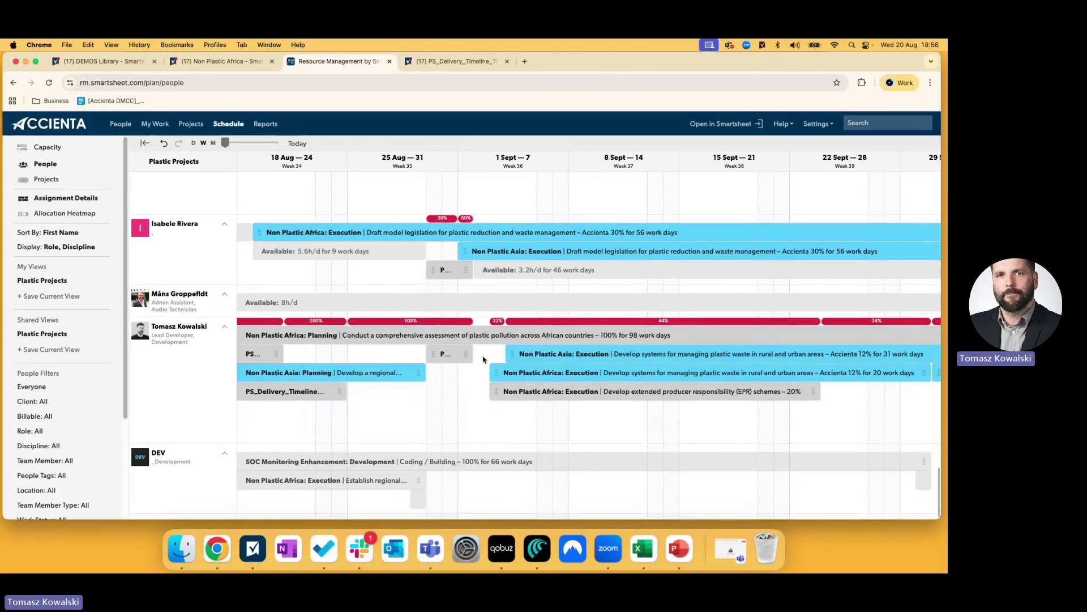
pyautogui.scroll(5, 484, 358)
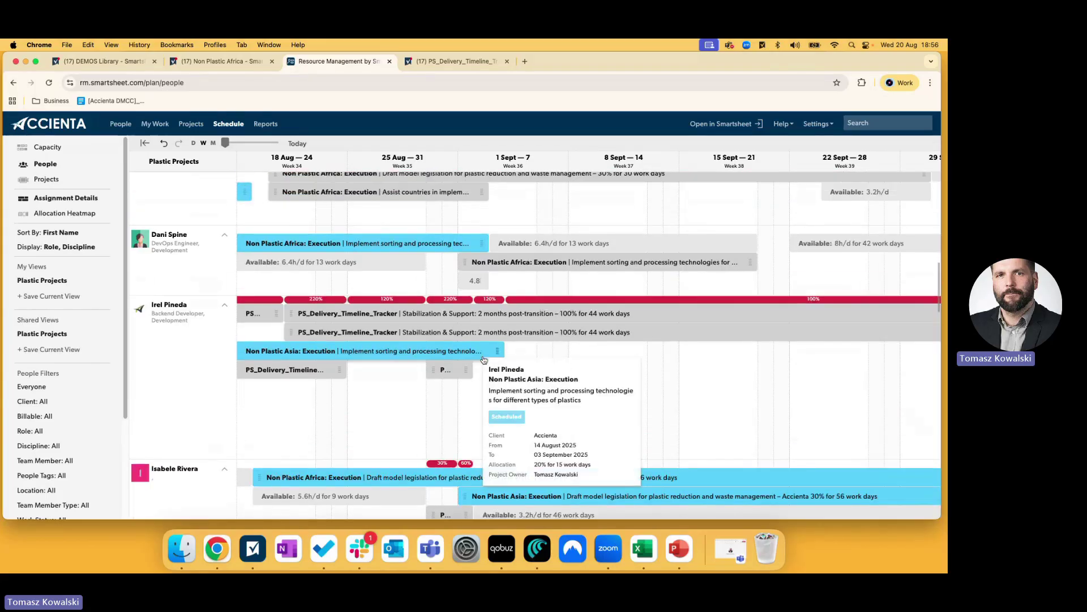
pyautogui.scroll(4, 485, 360)
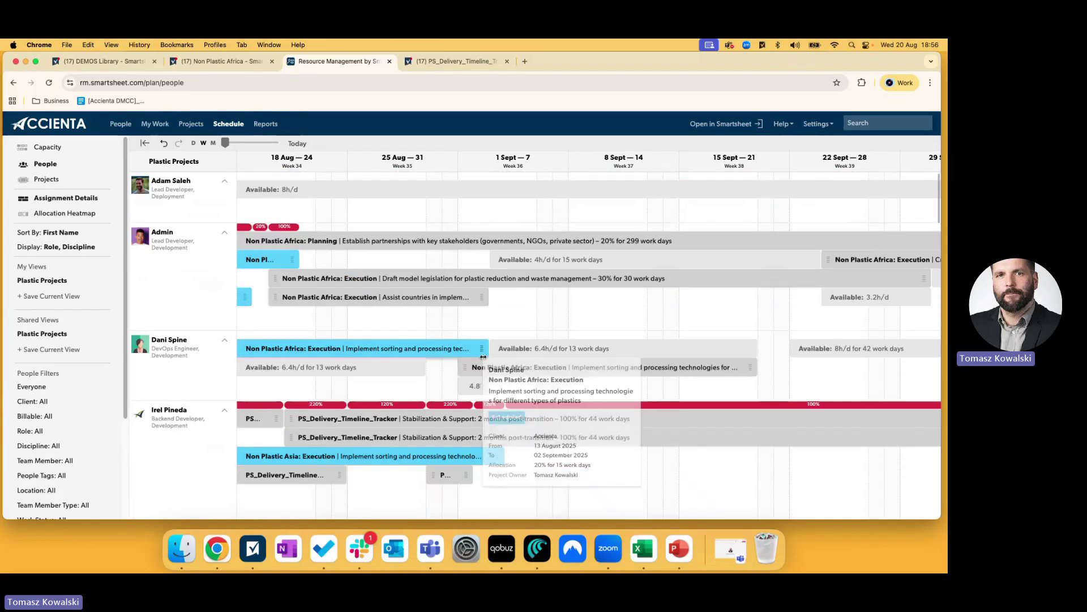
# Open the capacity overview and review the monthly utilisation and remaining hours by role.
pyautogui.click(45, 149)
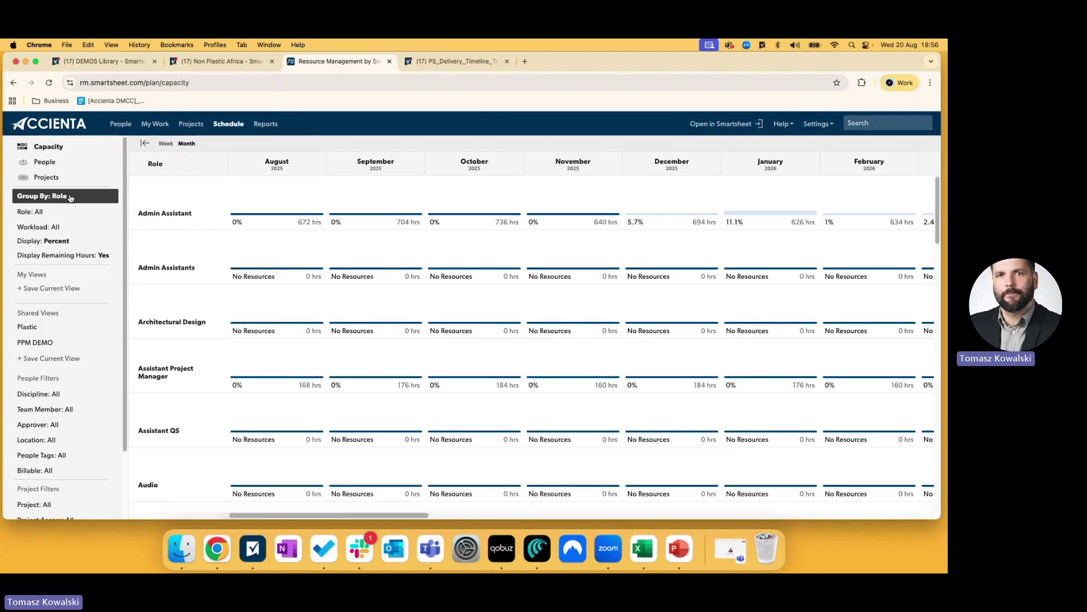
pyautogui.click(63, 197)
pyautogui.scroll(-5, 366, 278)
pyautogui.scroll(1, 367, 300)
pyautogui.scroll(-1, 363, 314)
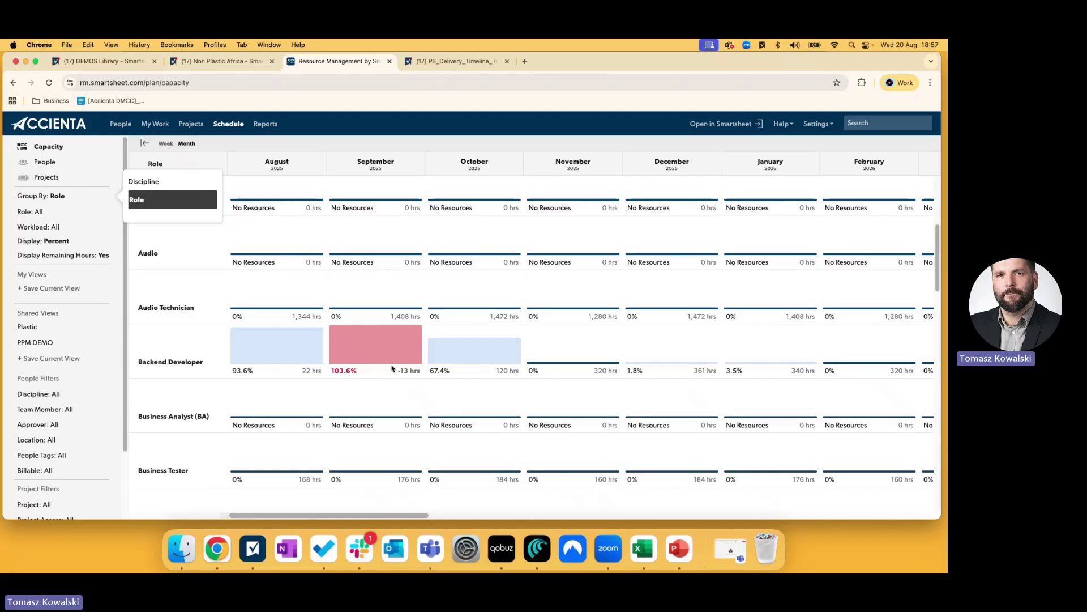
pyautogui.scroll(-10, 482, 363)
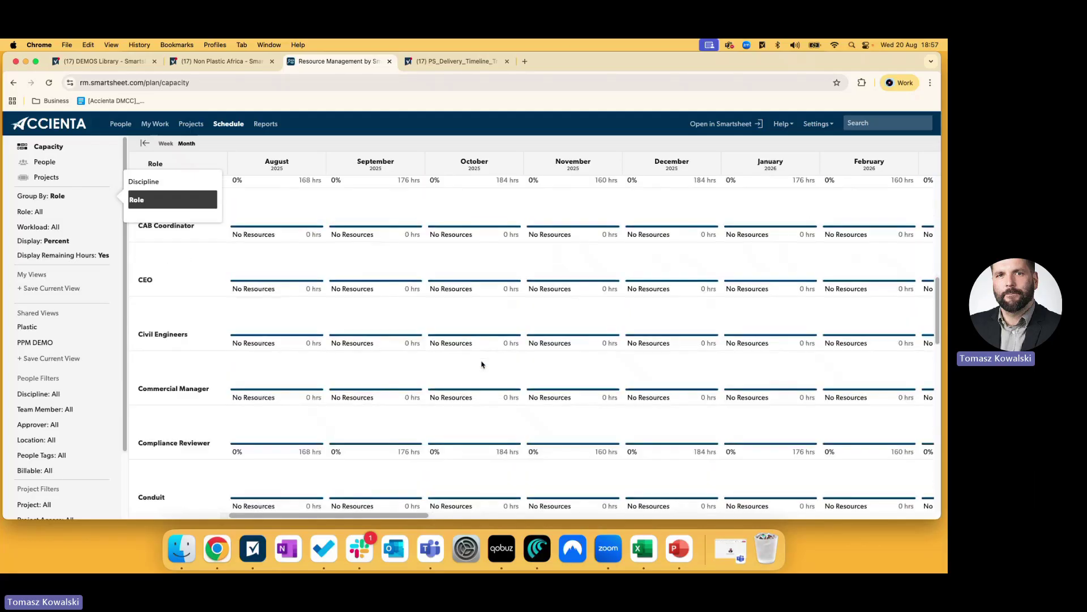
pyautogui.scroll(5, 482, 363)
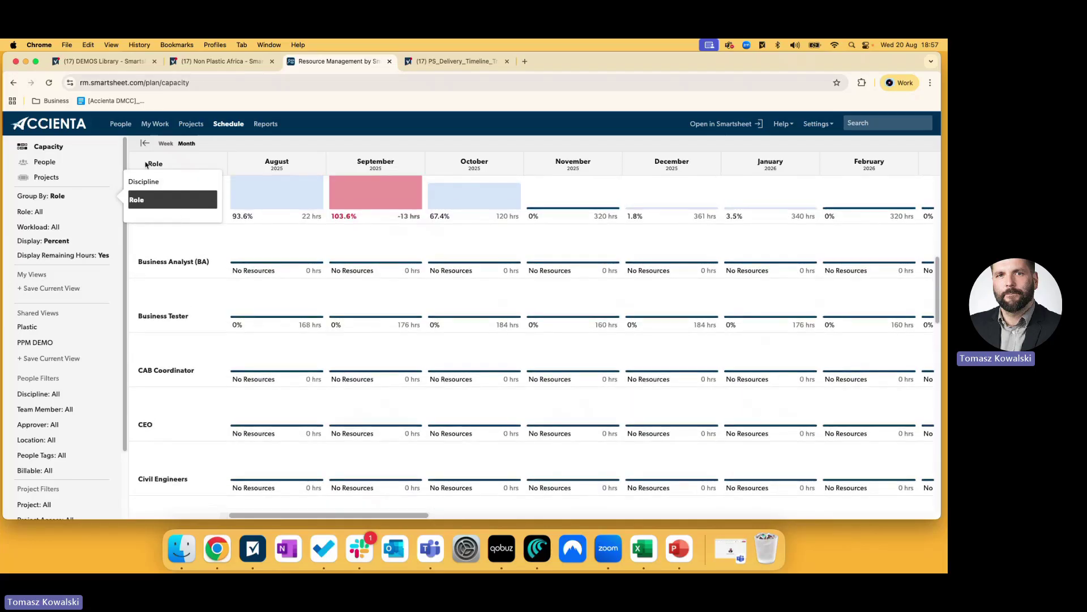
# Group the capacity overview by Discipline and examine the Development team's monthly workload.
pyautogui.click(146, 181)
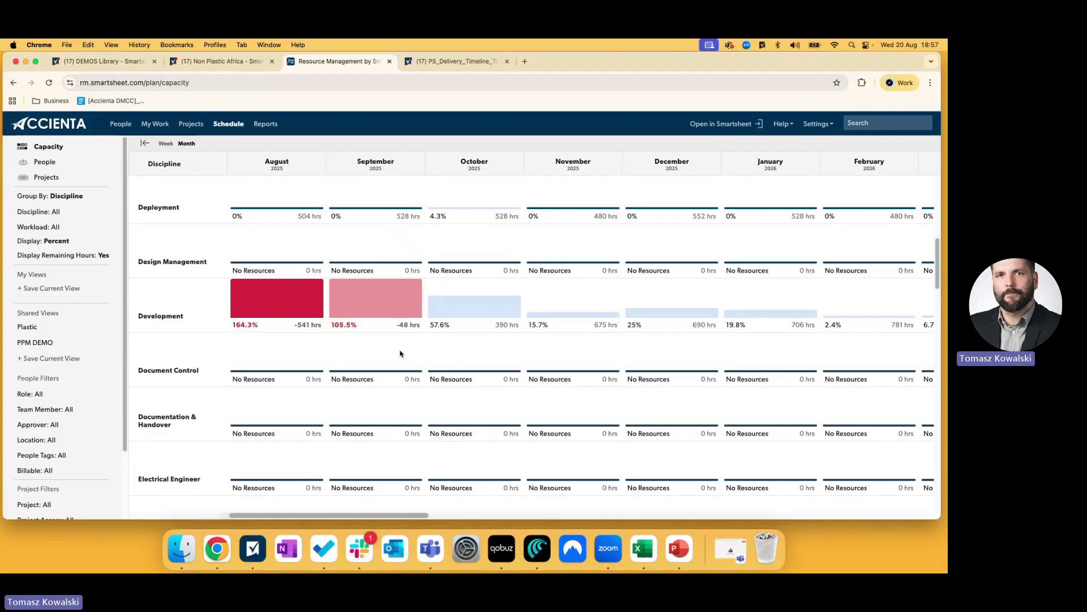
pyautogui.scroll(-5, 390, 317)
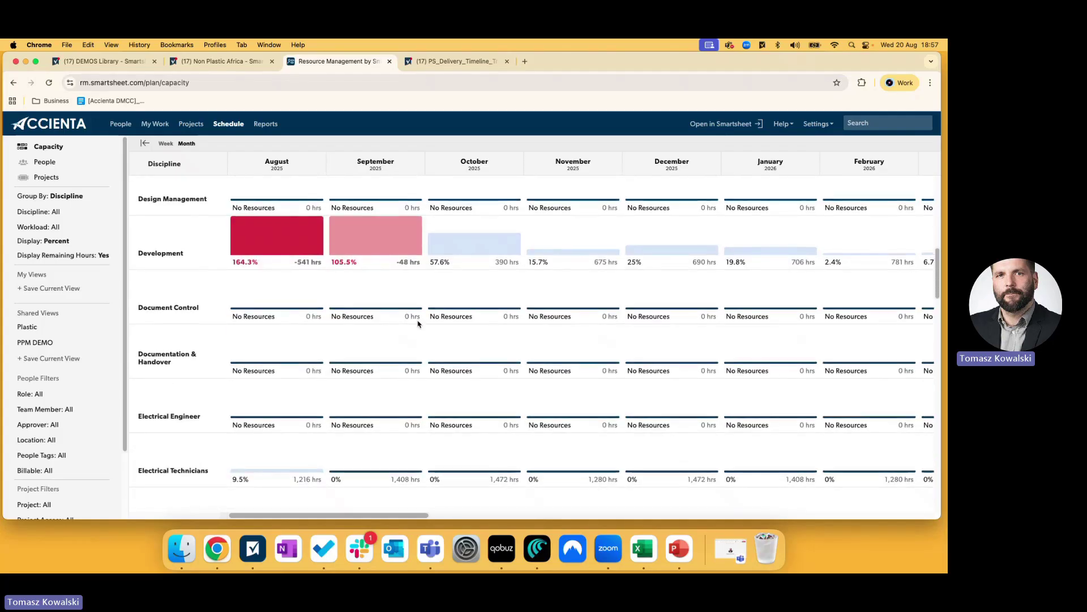
pyautogui.scroll(-3, 418, 324)
pyautogui.scroll(5, 418, 324)
pyautogui.scroll(8, 418, 324)
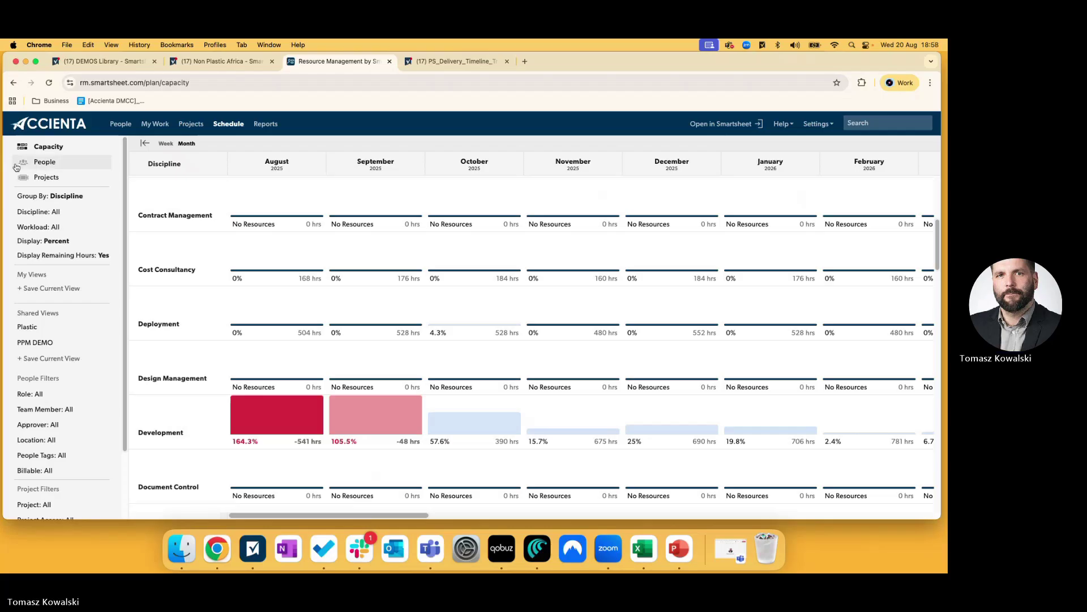
# Open the schedule of all projects and show the phases and assignments of Non Plastic Africa ending 20 Jan 2026.
pyautogui.click(48, 177)
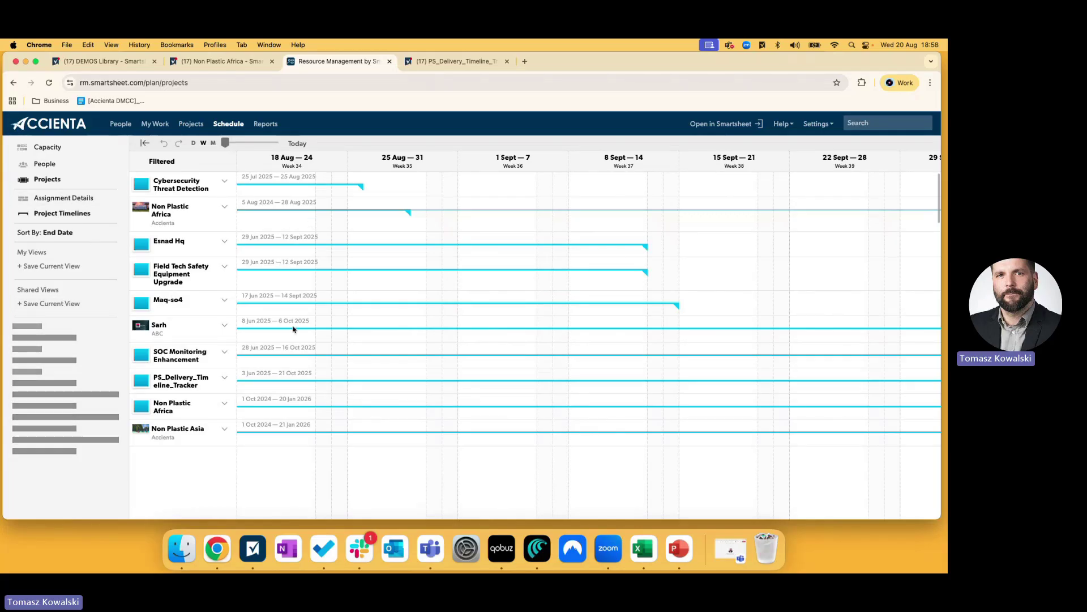
pyautogui.click(317, 406)
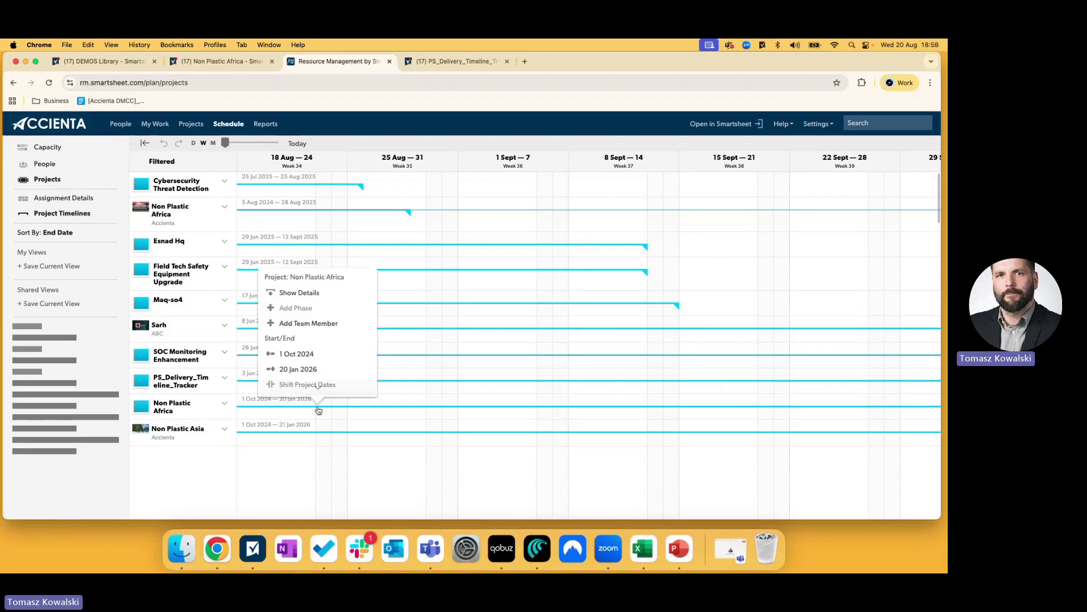
pyautogui.click(326, 293)
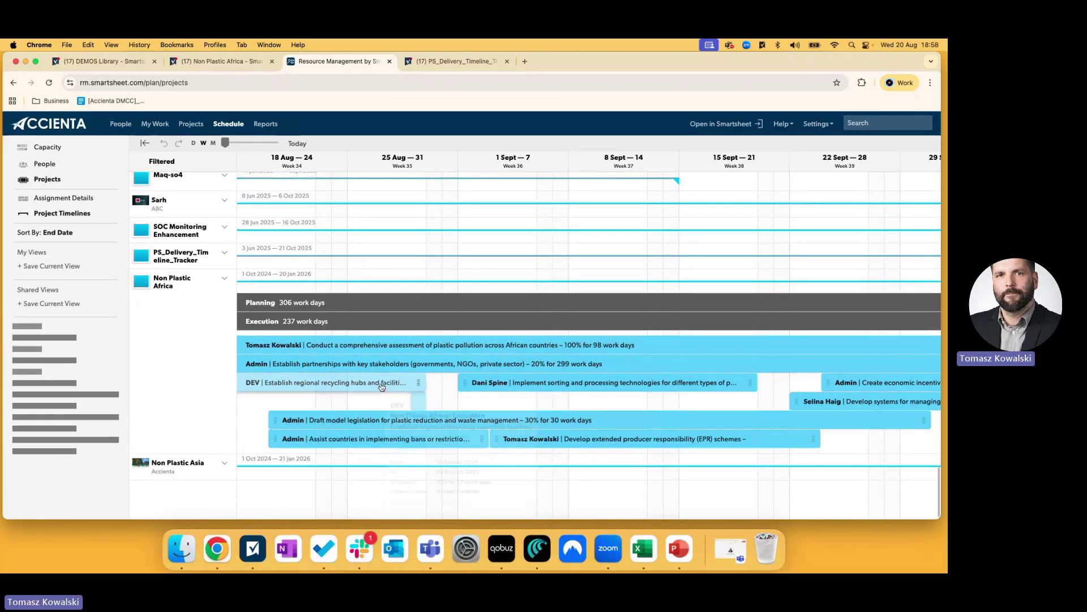
pyautogui.moveTo(419, 346)
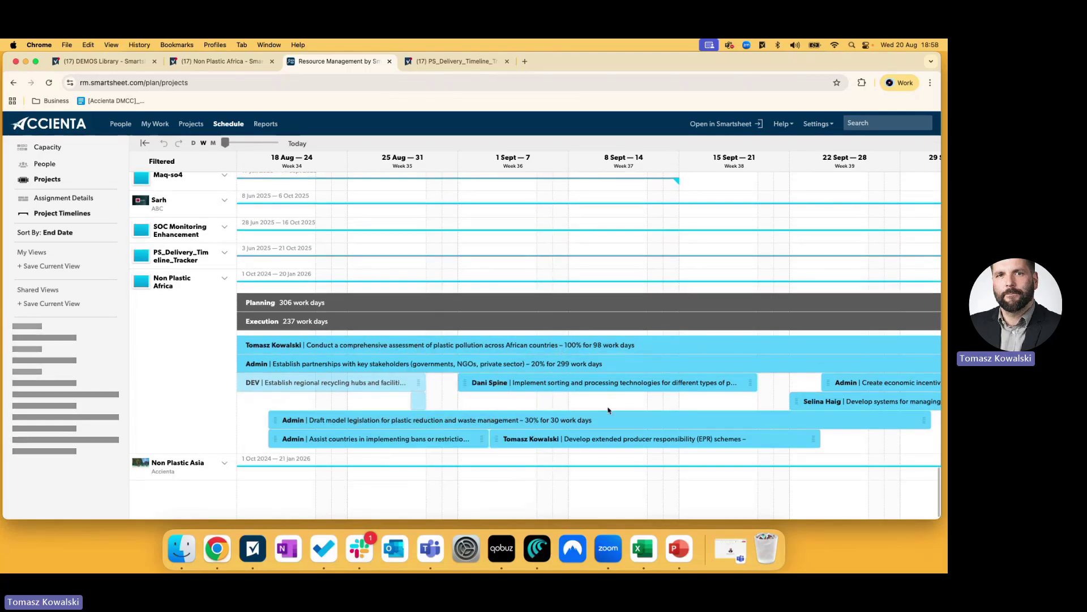
# Move the start of the September sorting and processing technologies assignment to 11 September 2025 and check the Non Plastic Africa sheet.
pyautogui.moveTo(458, 383); pyautogui.dragTo(623, 383)
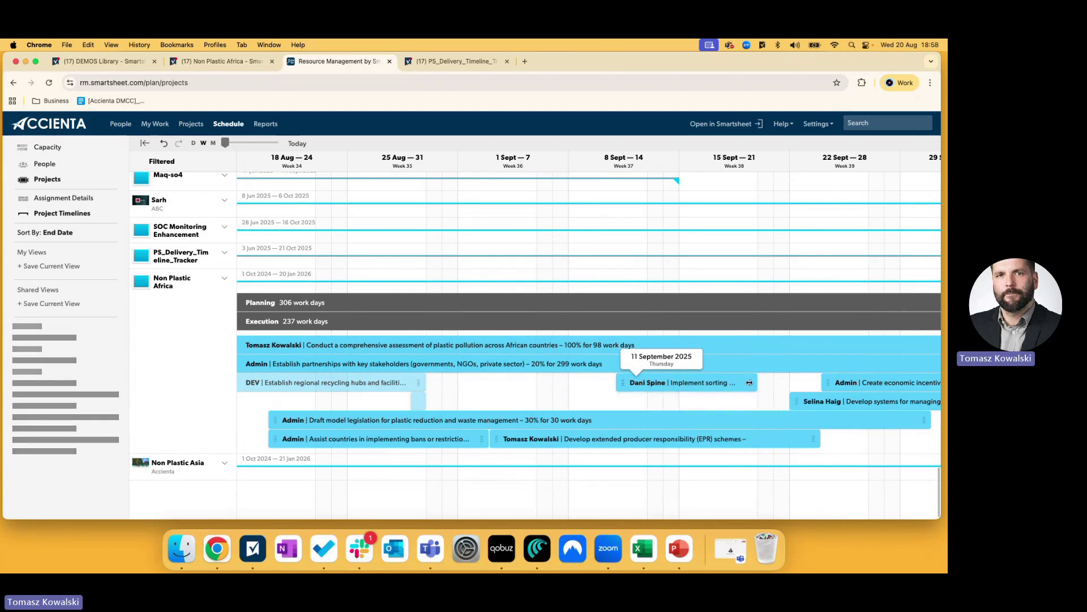
pyautogui.hscroll(-3, 776, 388)
pyautogui.hscroll(3, 774, 384)
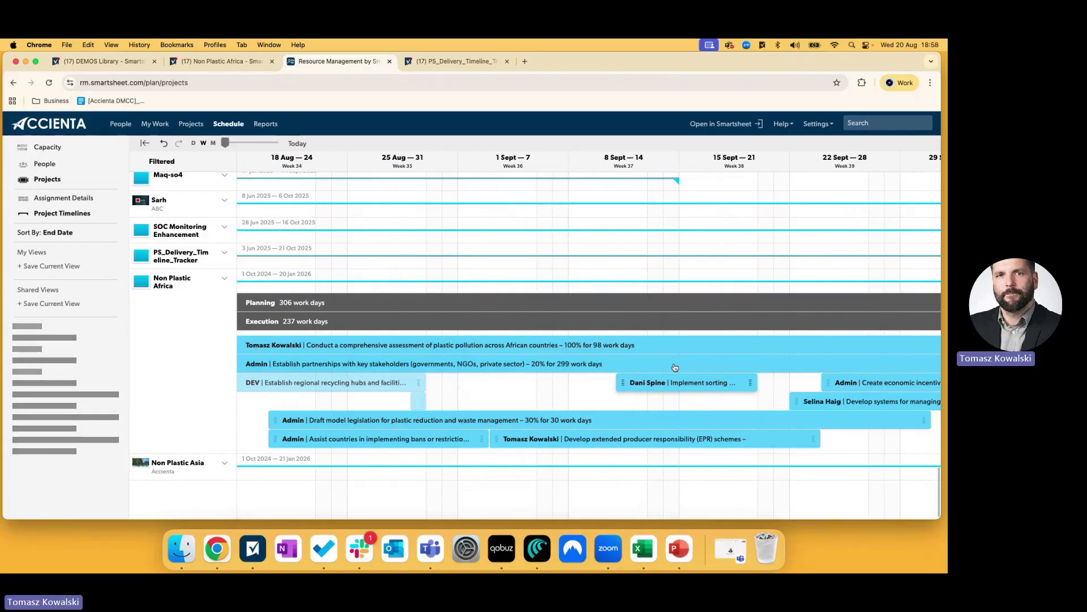
pyautogui.click(214, 63)
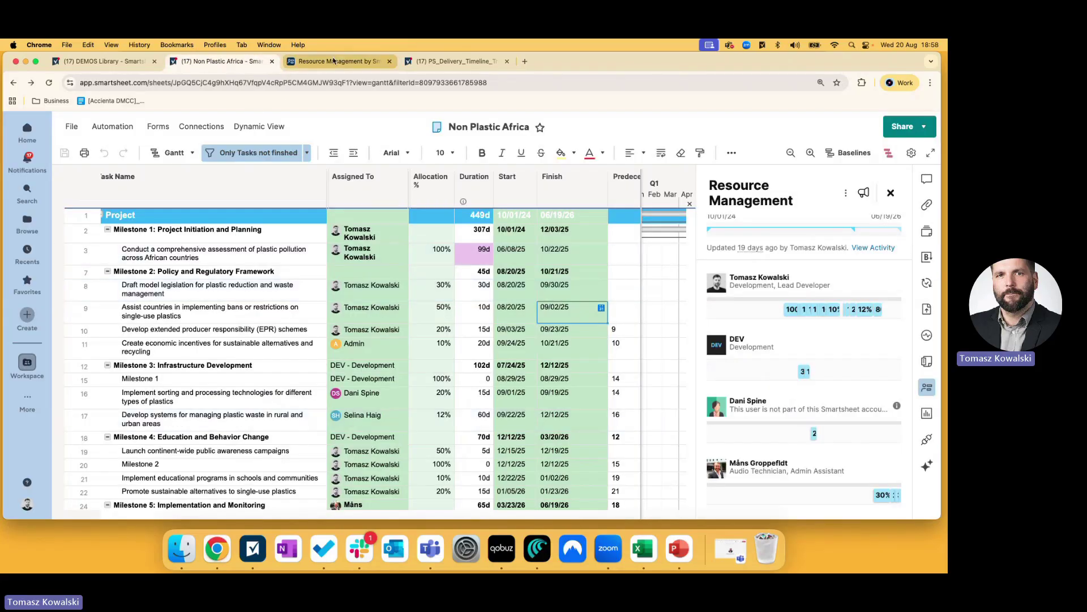
pyautogui.click(333, 63)
pyautogui.moveTo(682, 386)
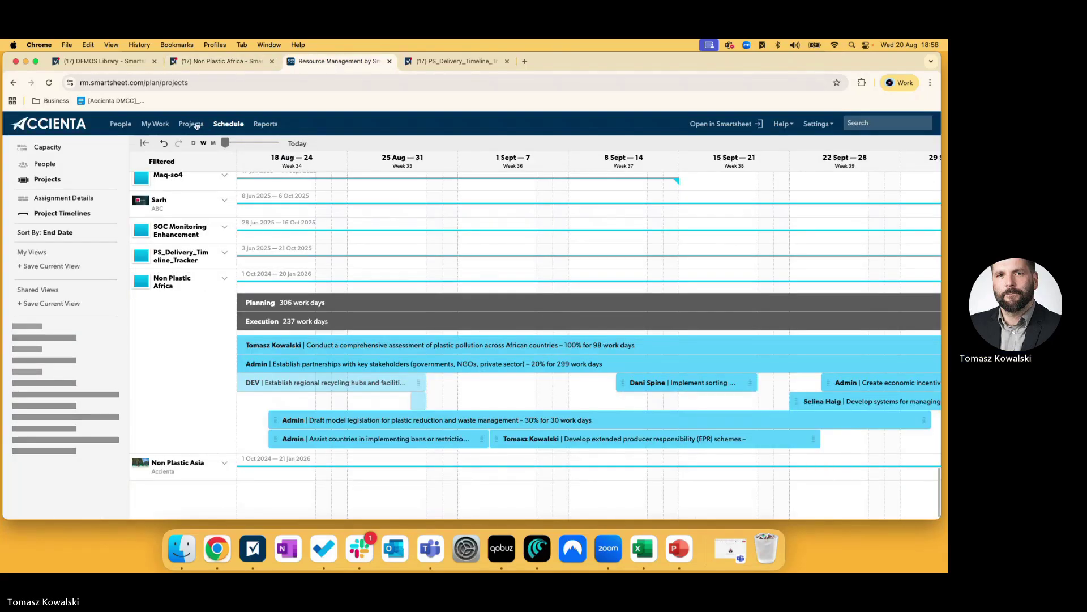
# Open the people directory in the Plastic Projects view and set its Team Member filter to All.
pyautogui.click(120, 124)
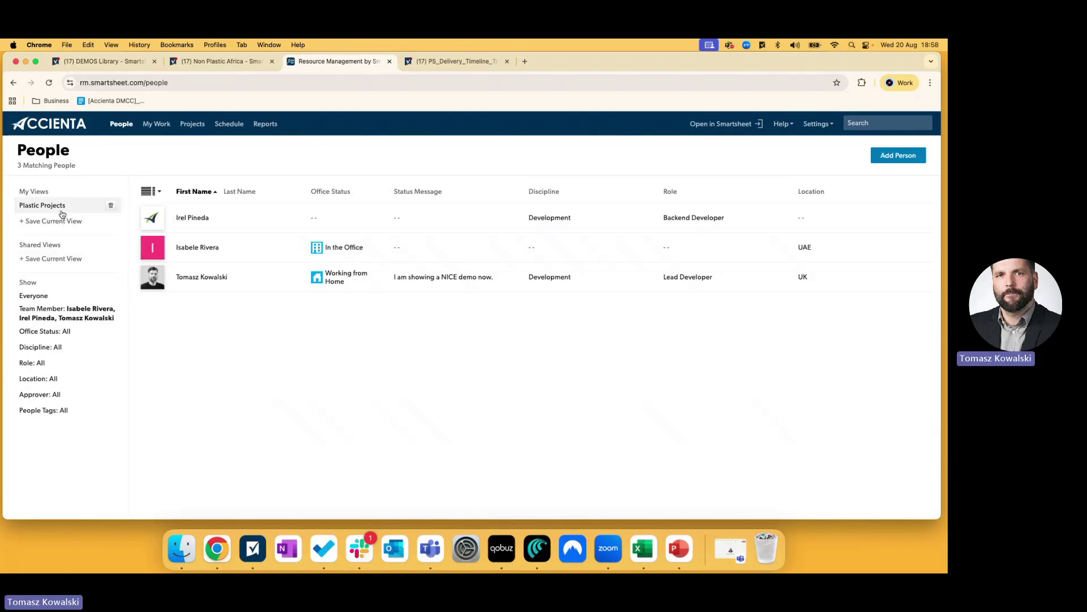
pyautogui.click(111, 205)
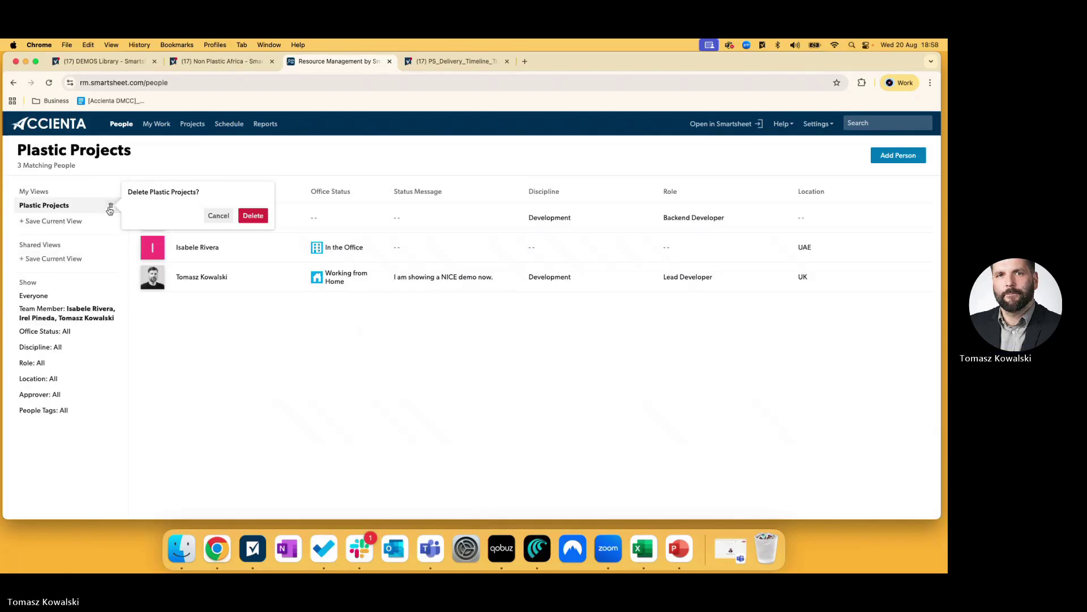
pyautogui.click(219, 215)
pyautogui.click(67, 315)
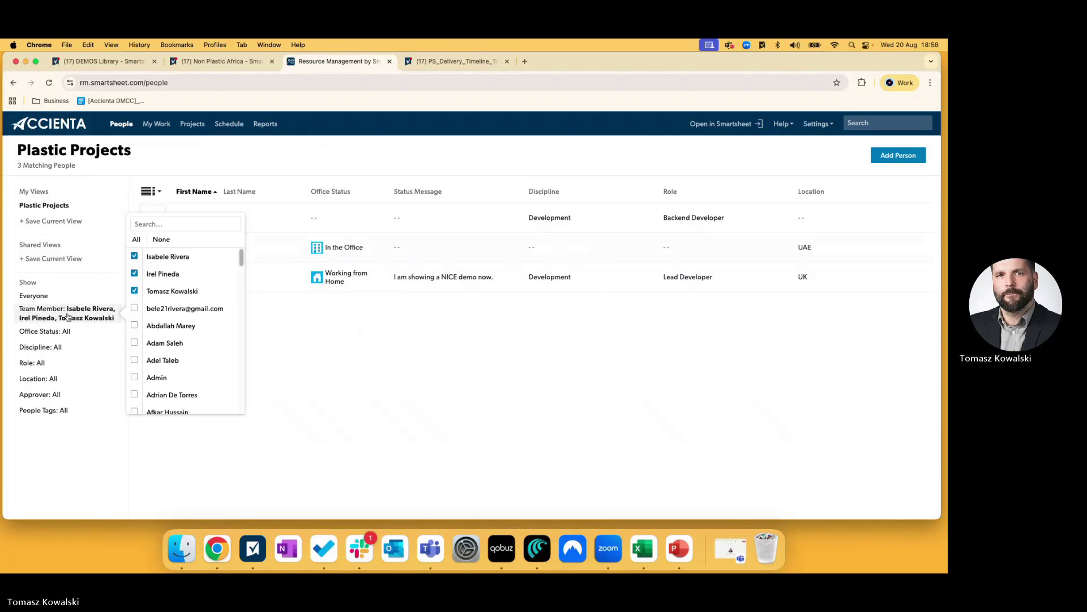
pyautogui.click(137, 239)
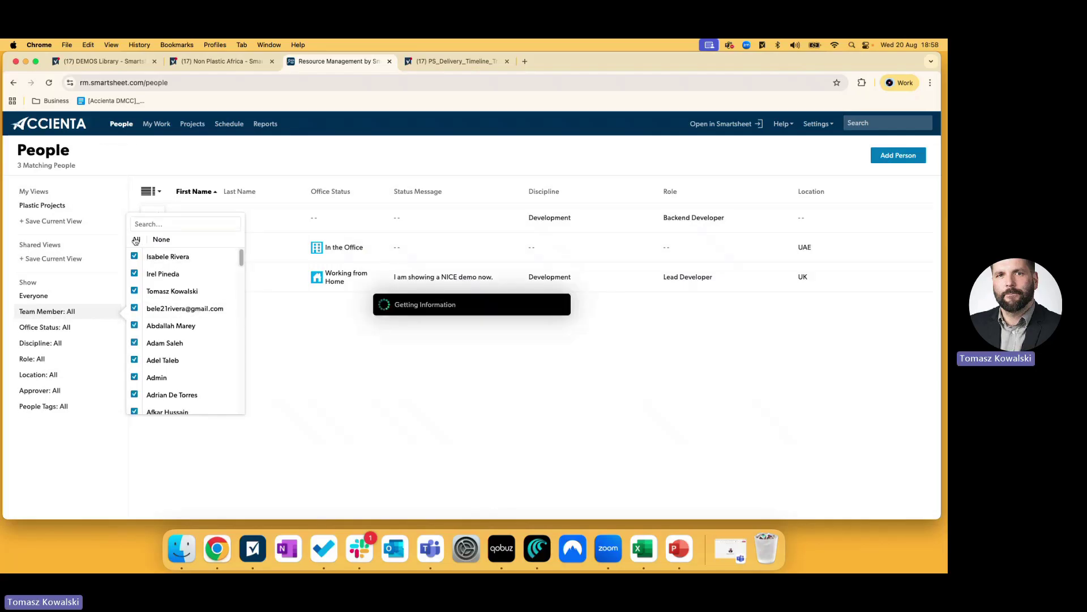
pyautogui.click(308, 202)
# Browse the full people directory and examine the office statuses, disciplines, roles and locations.
pyautogui.scroll(-5, 330, 376)
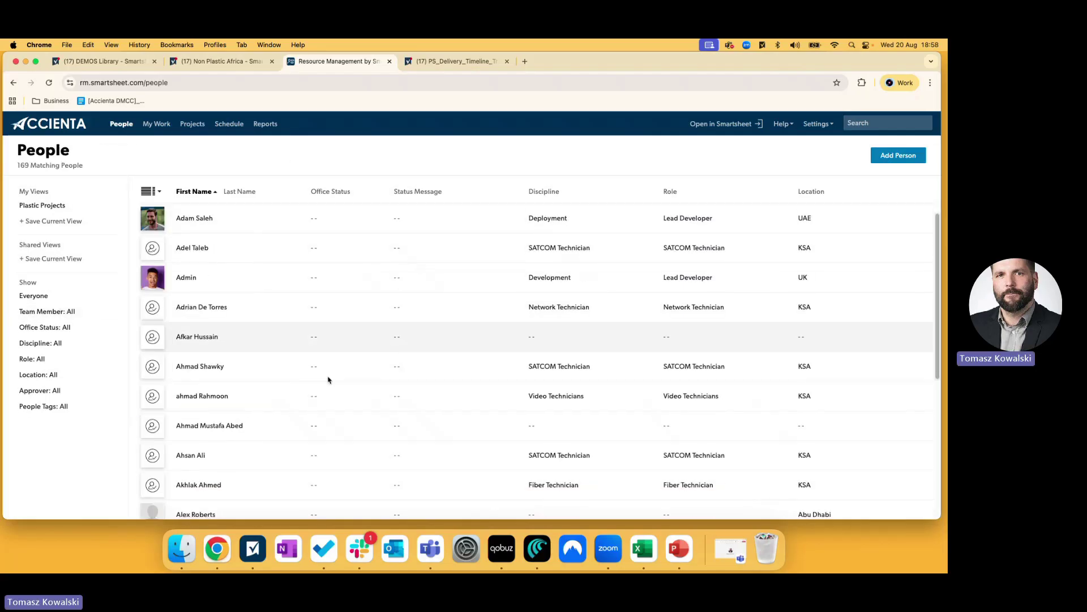
pyautogui.scroll(-10, 329, 379)
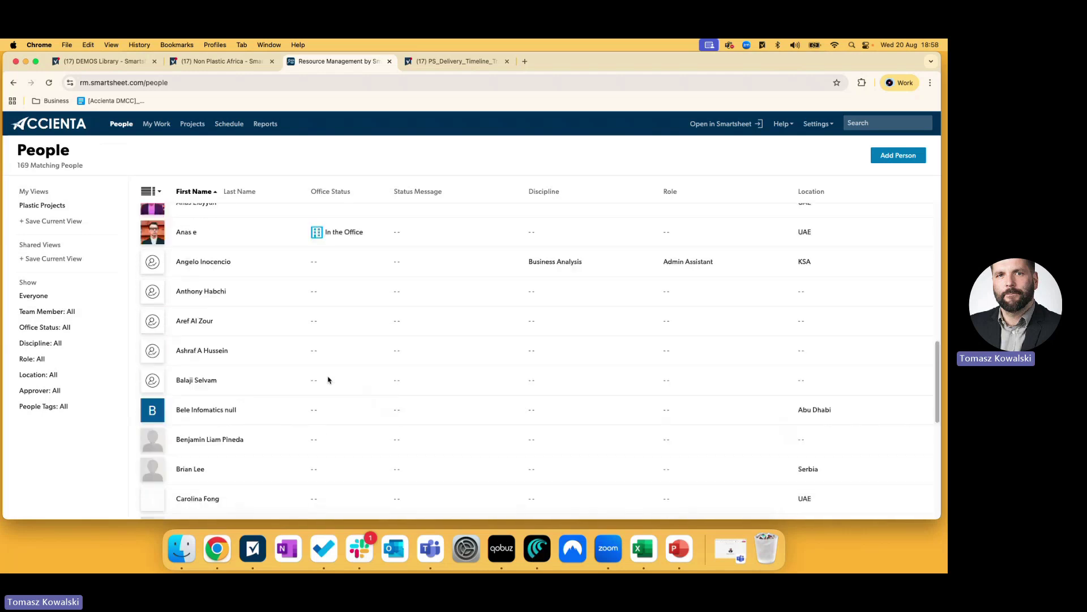
pyautogui.scroll(-10, 329, 380)
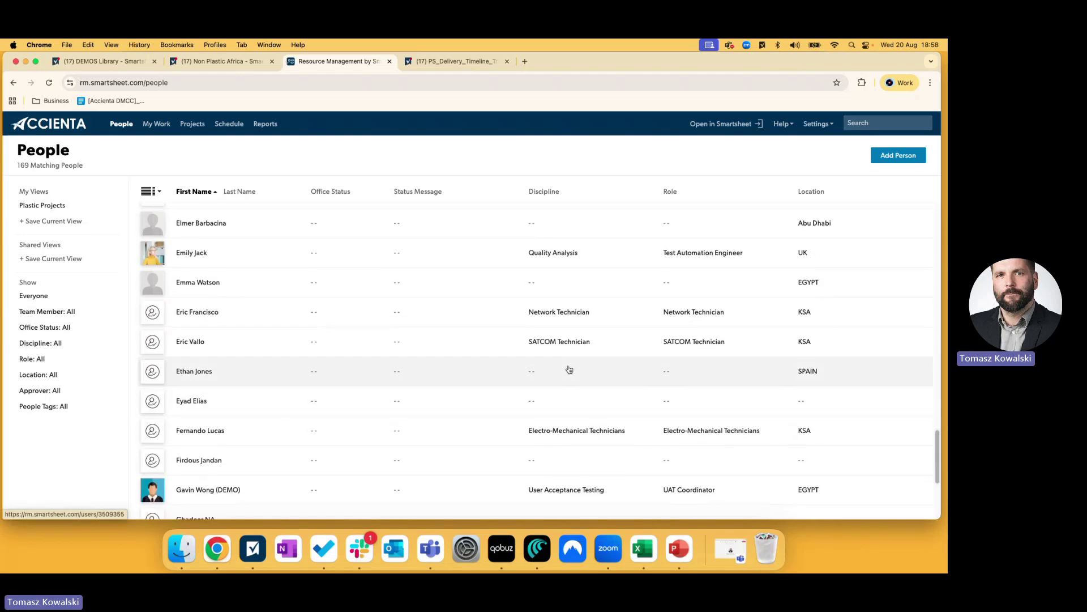
pyautogui.scroll(-3, 569, 369)
pyautogui.scroll(-5, 342, 290)
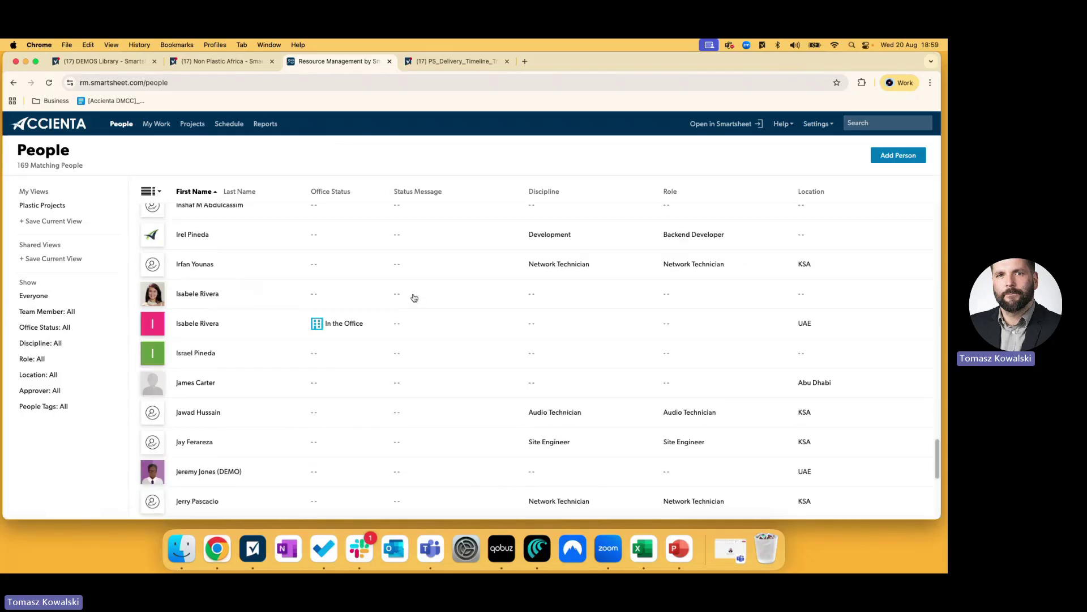
pyautogui.scroll(-3, 433, 325)
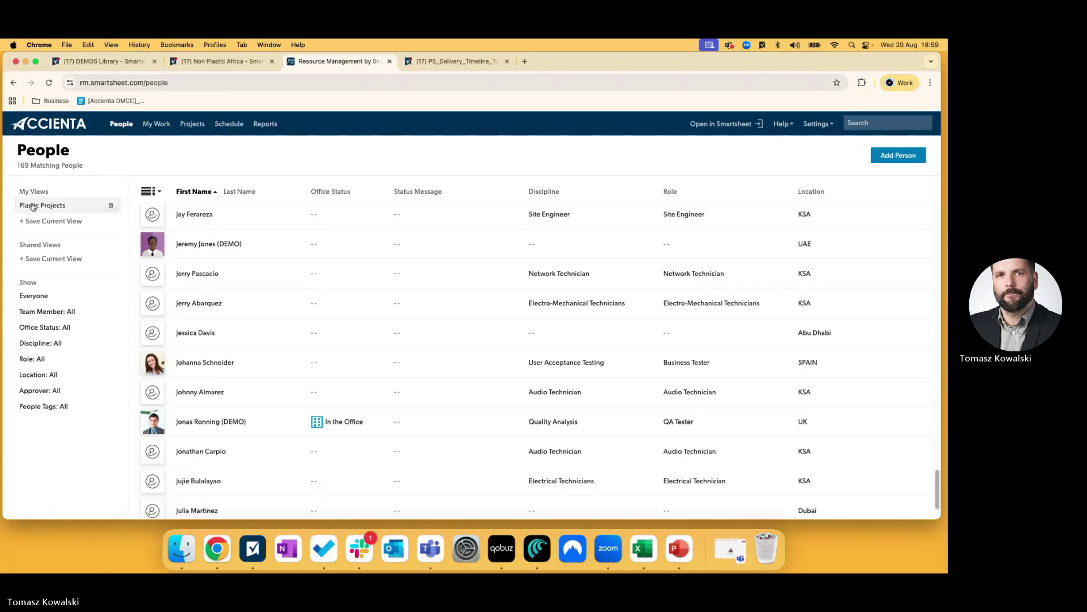